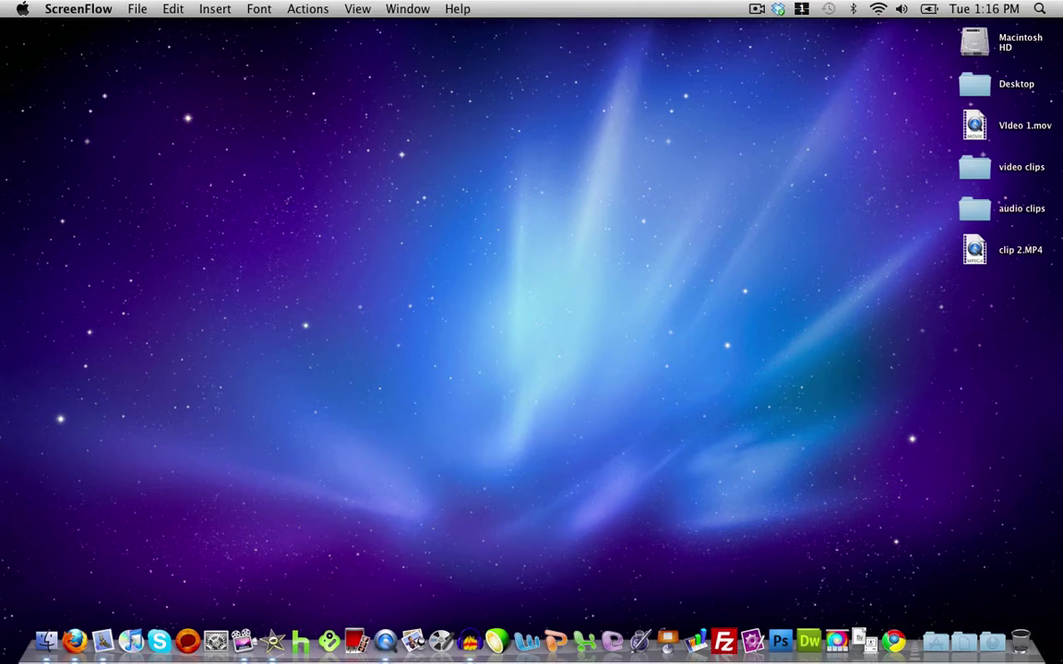
Step: Switch to Firefox and examine the Audacity home page and its download links
left_click(74, 641)
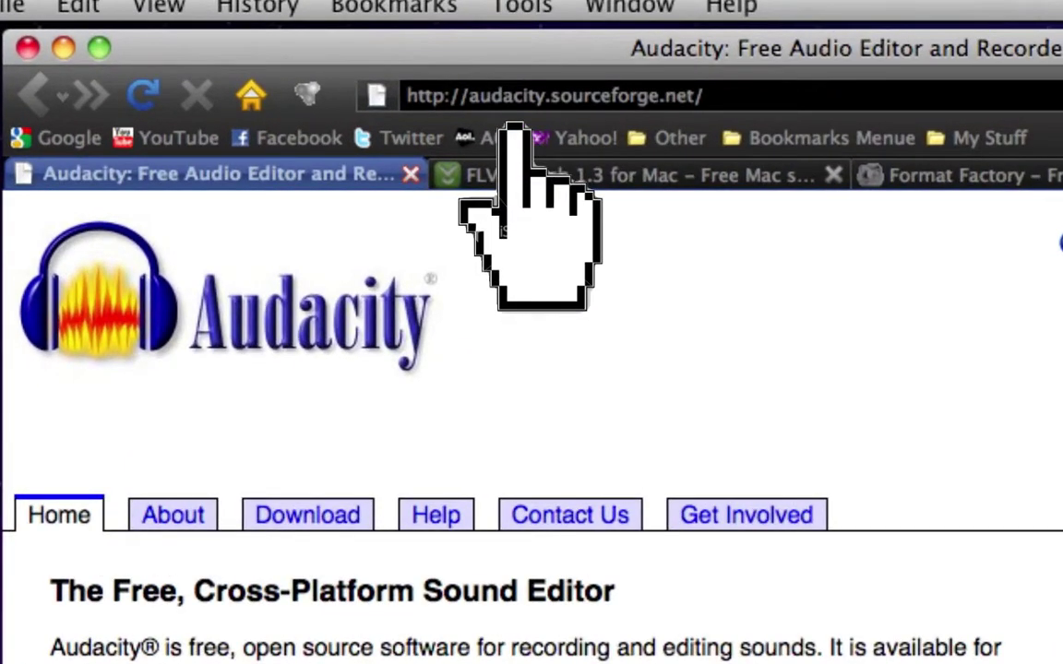
scroll(514, 127, "down", 5)
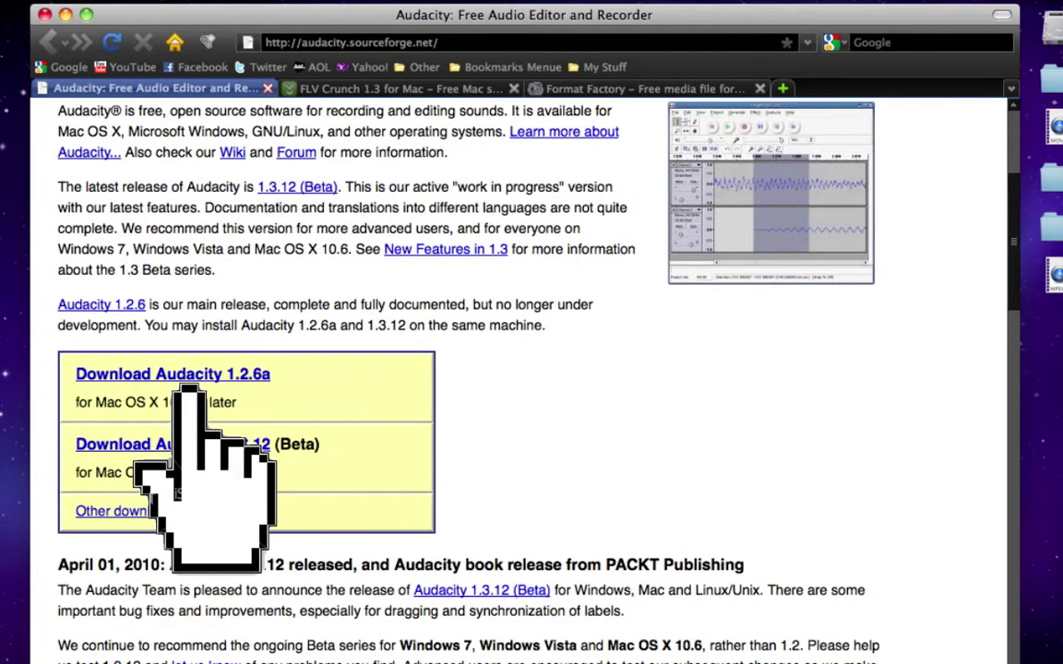
scroll(189, 389, "up", 3)
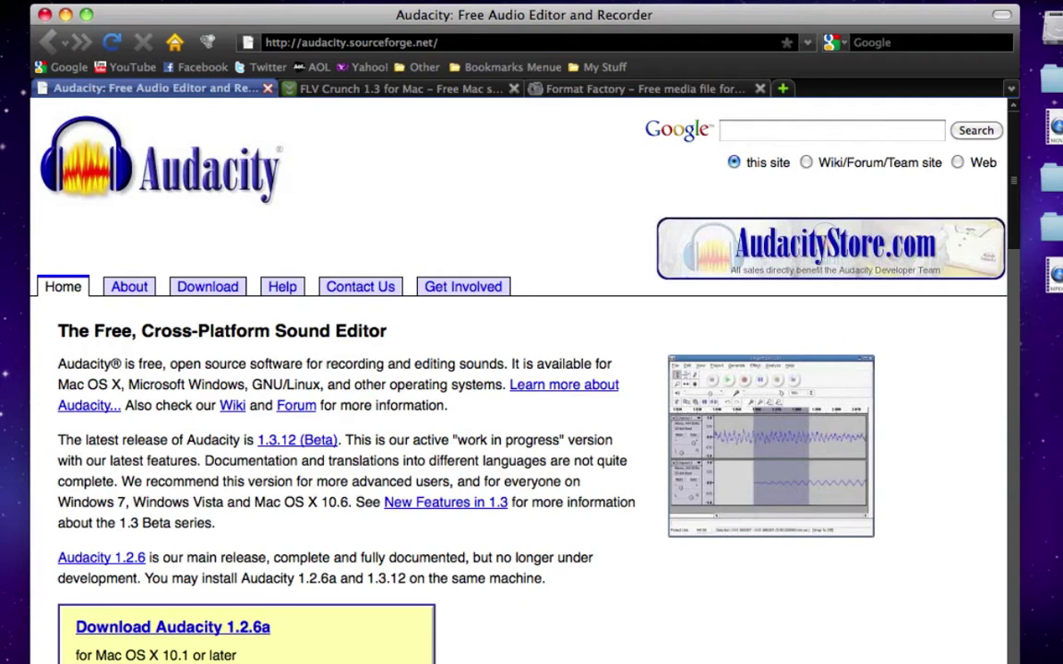
Step: Review the FLV Crunch page on CNET and the Format Factory site, and close the browser window
left_click(400, 89)
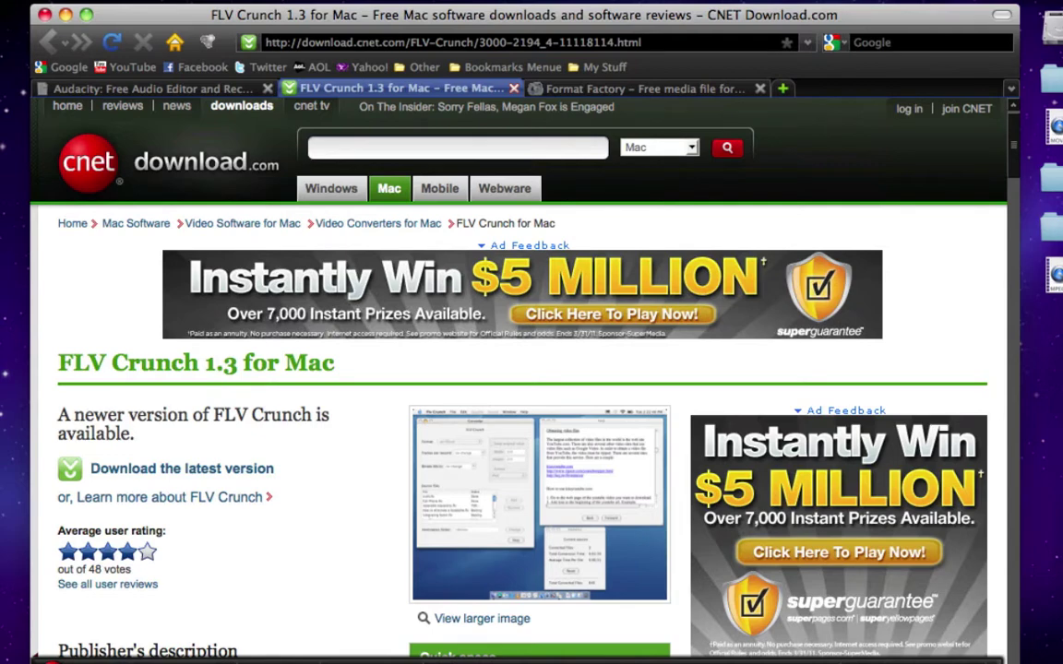
key("ctrl+Tab")
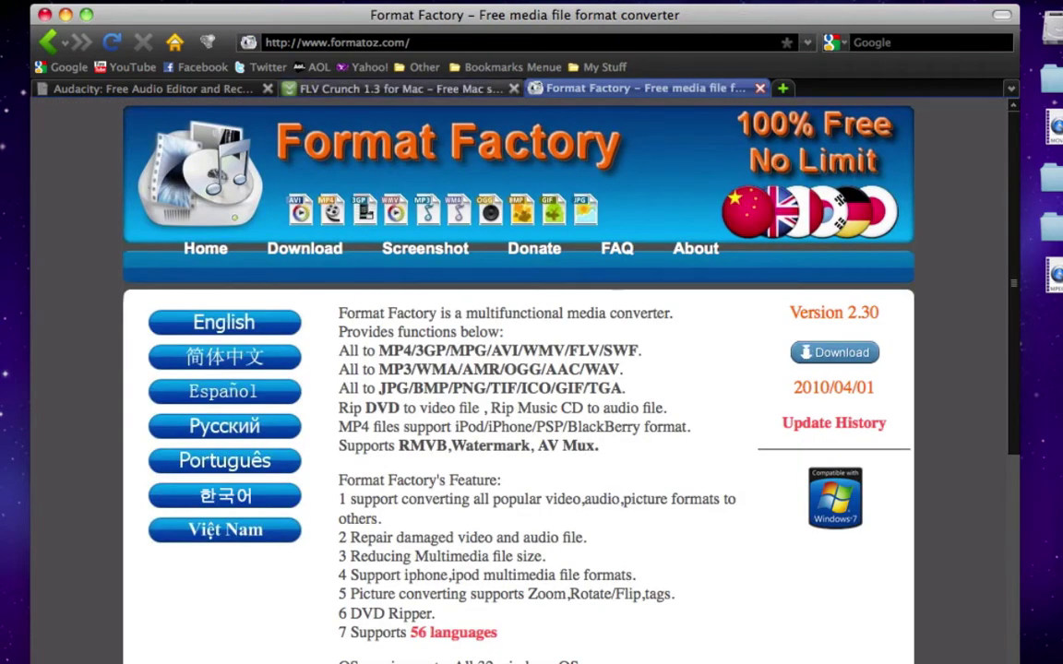
key("ctrl+shift+Tab")
scroll(178, 420, "down", 2)
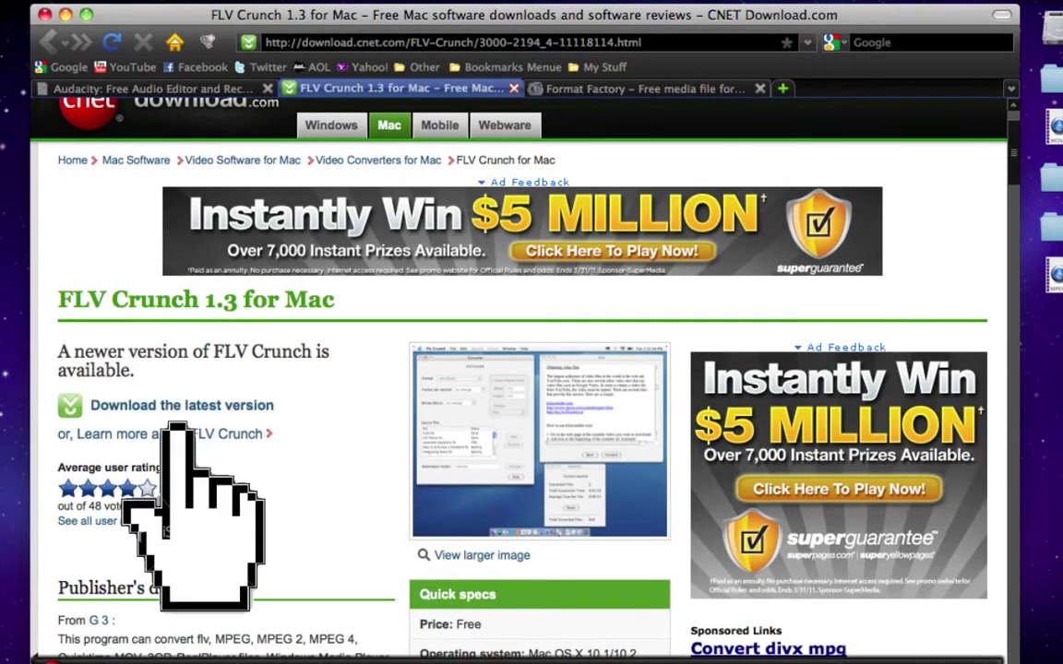
scroll(179, 423, "up", 2)
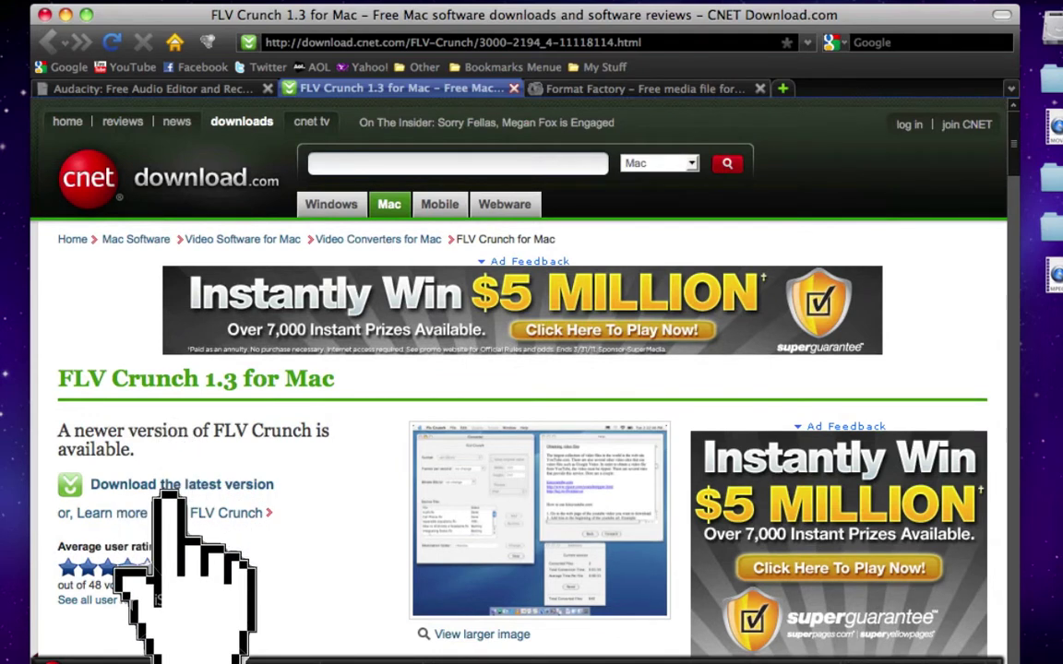
key("ctrl+Tab")
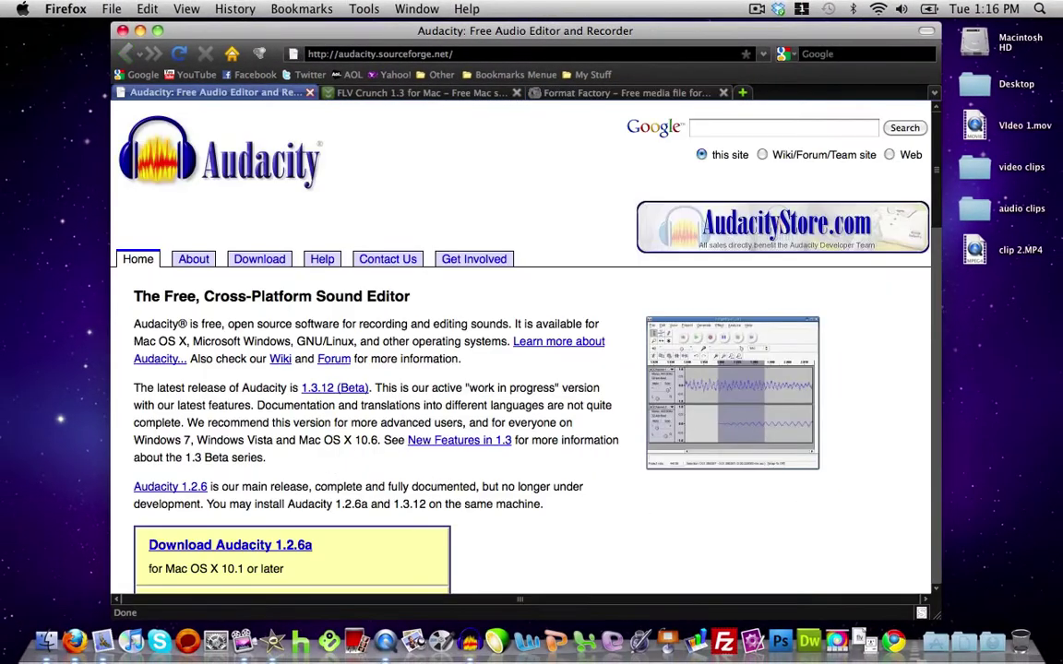
left_click(123, 30)
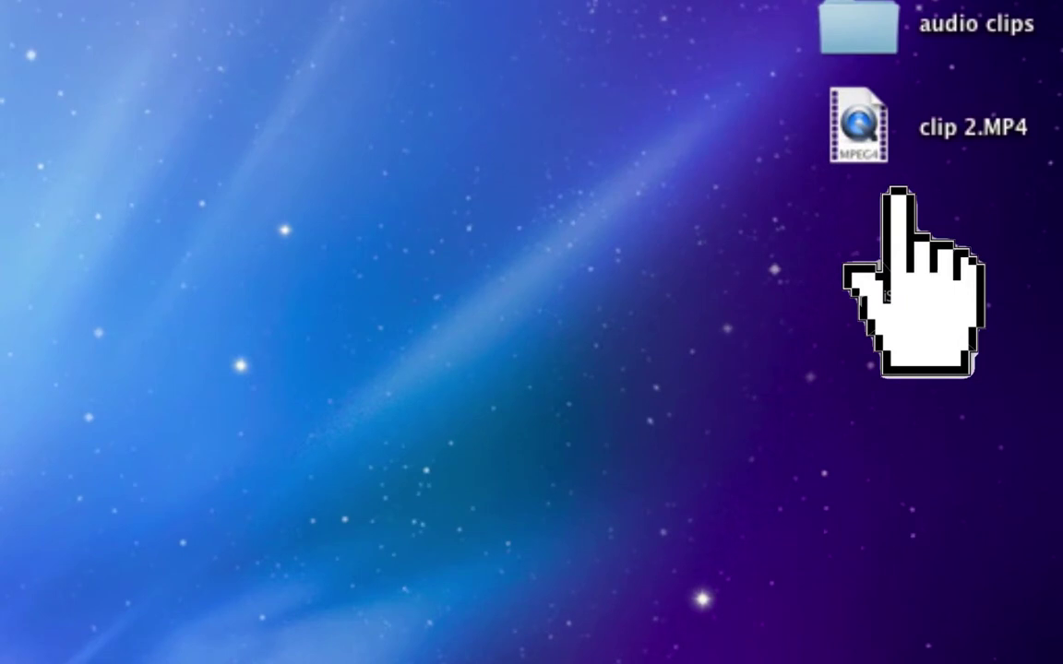
Step: Play clip 2.MP4 from the desktop in QuickTime Player and close the video
left_click(863, 138)
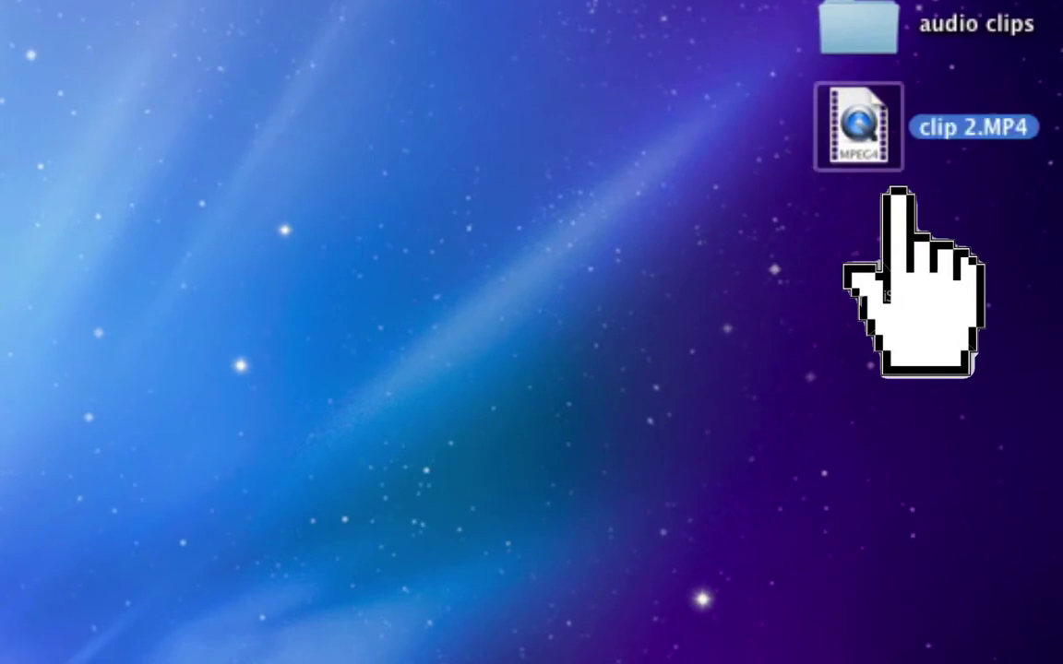
double_click(877, 152)
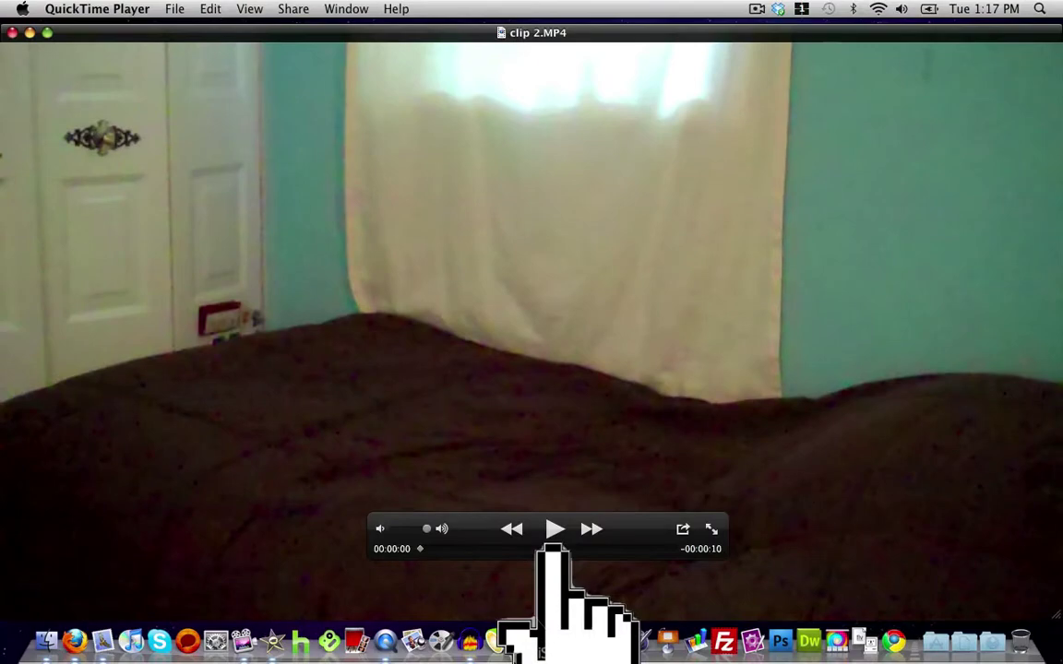
left_click(553, 545)
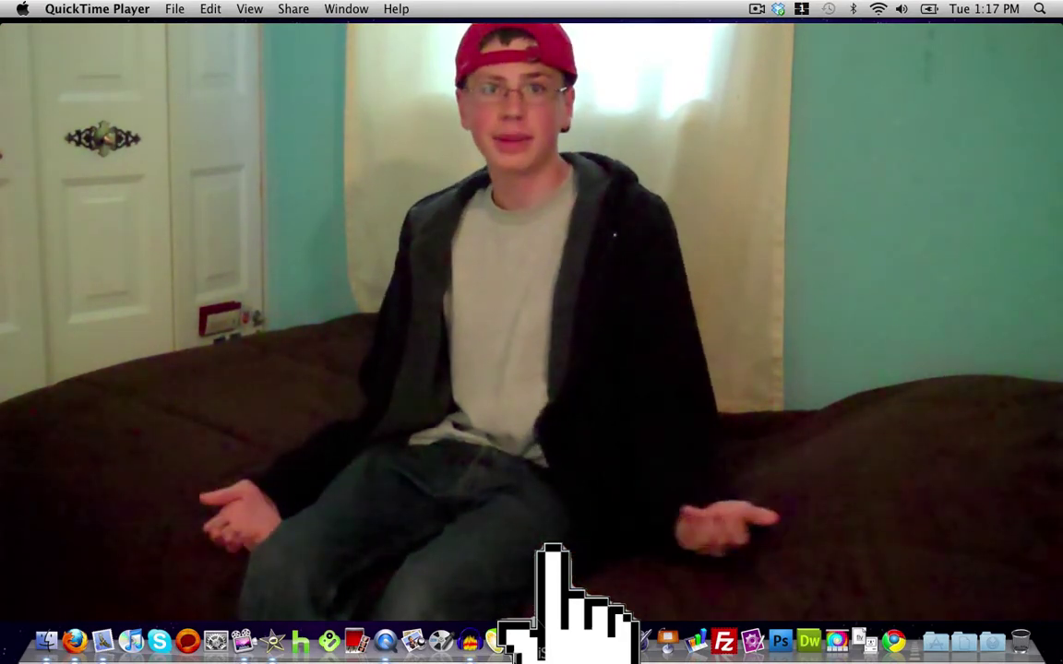
key("super+w")
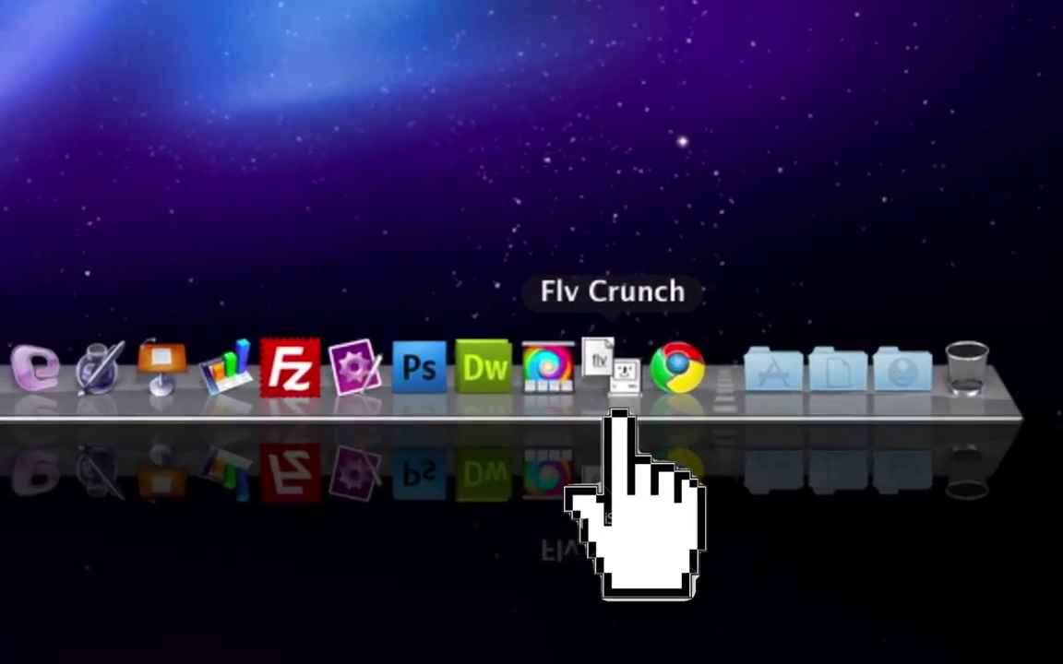
Step: Open FLV Crunch and set the output format to .mp3 (audio only)
left_click(866, 649)
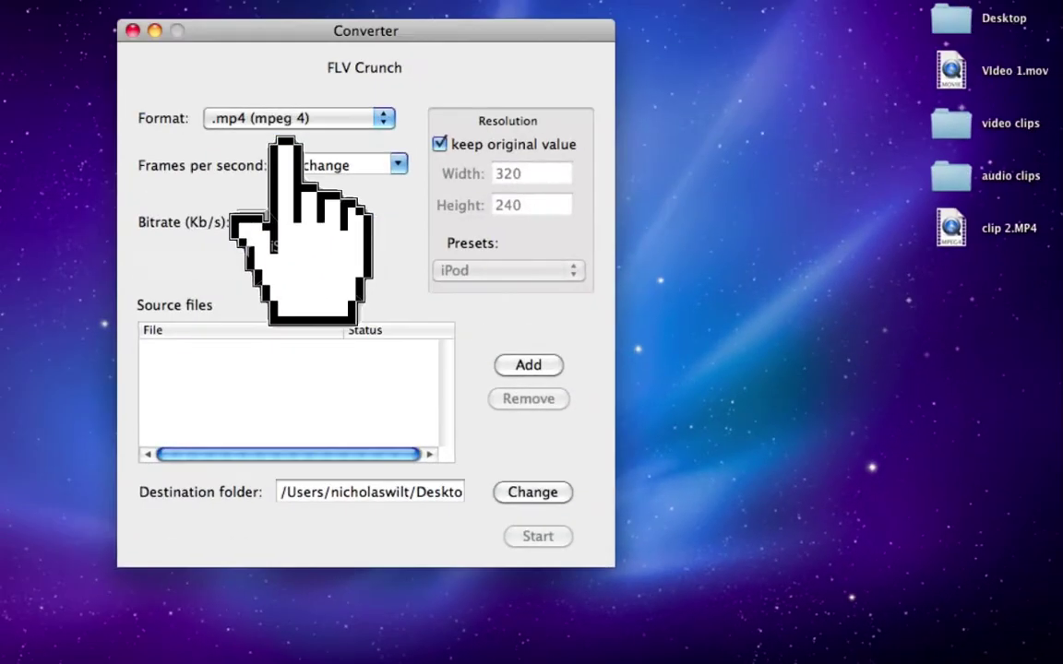
left_click(284, 120)
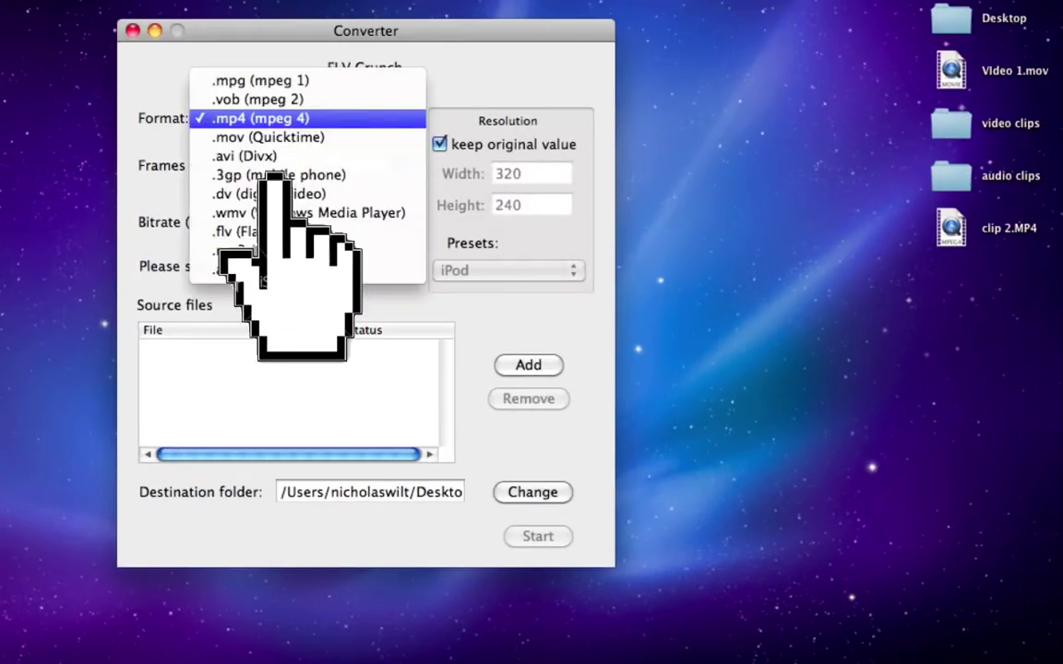
left_click(251, 251)
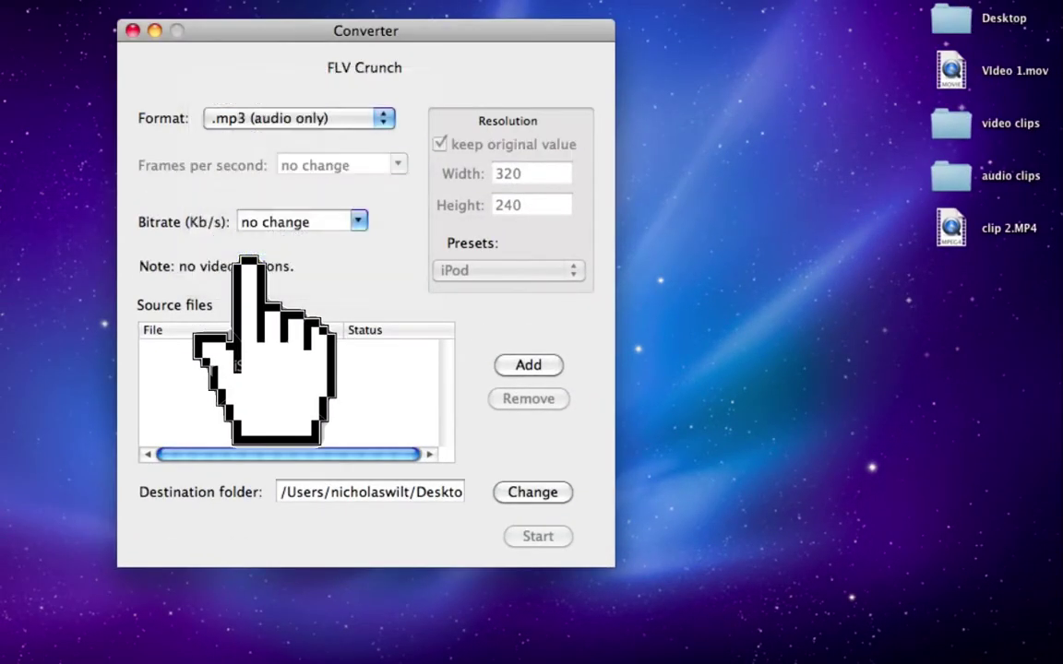
Step: Convert clip 2.MP4 from the desktop with the Desktop folder as destination, and quit the converter
left_click_drag(950, 228, 222, 397)
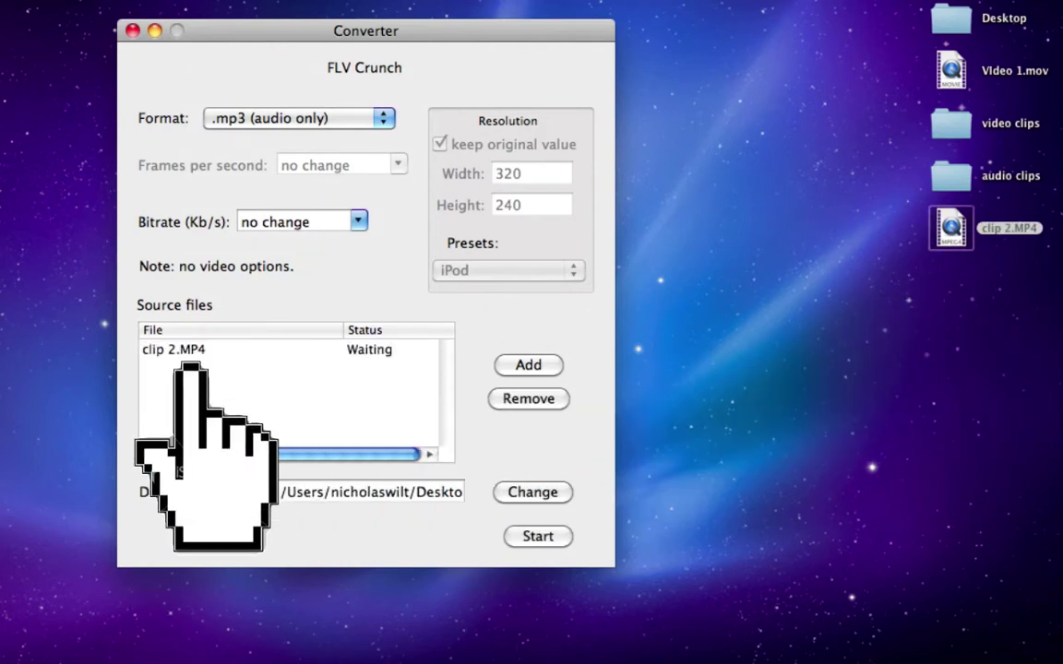
double_click(426, 493)
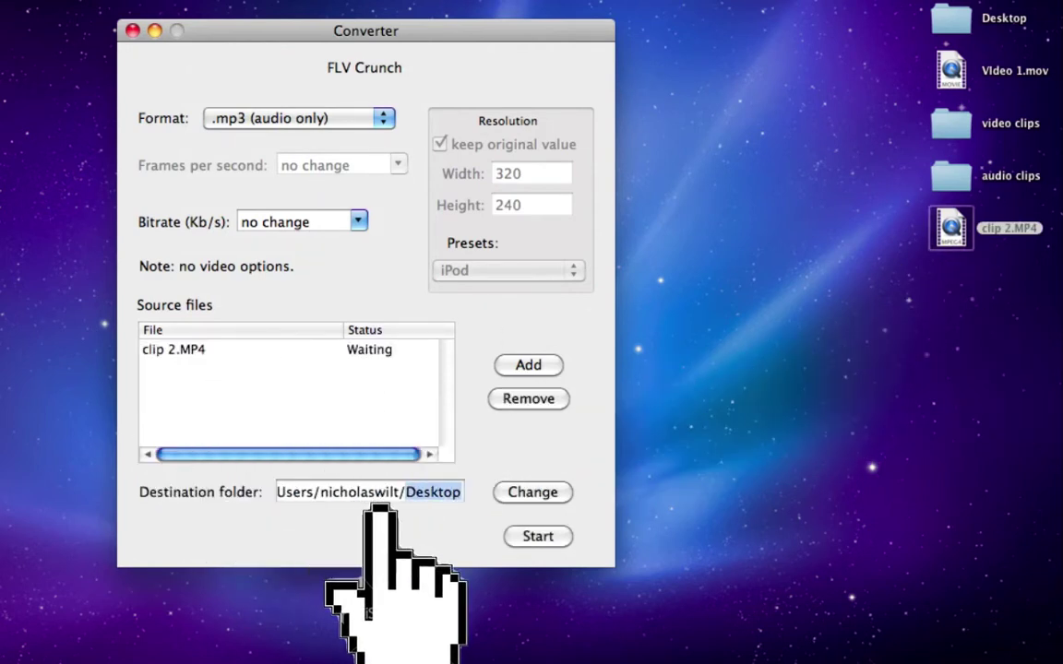
left_click(540, 543)
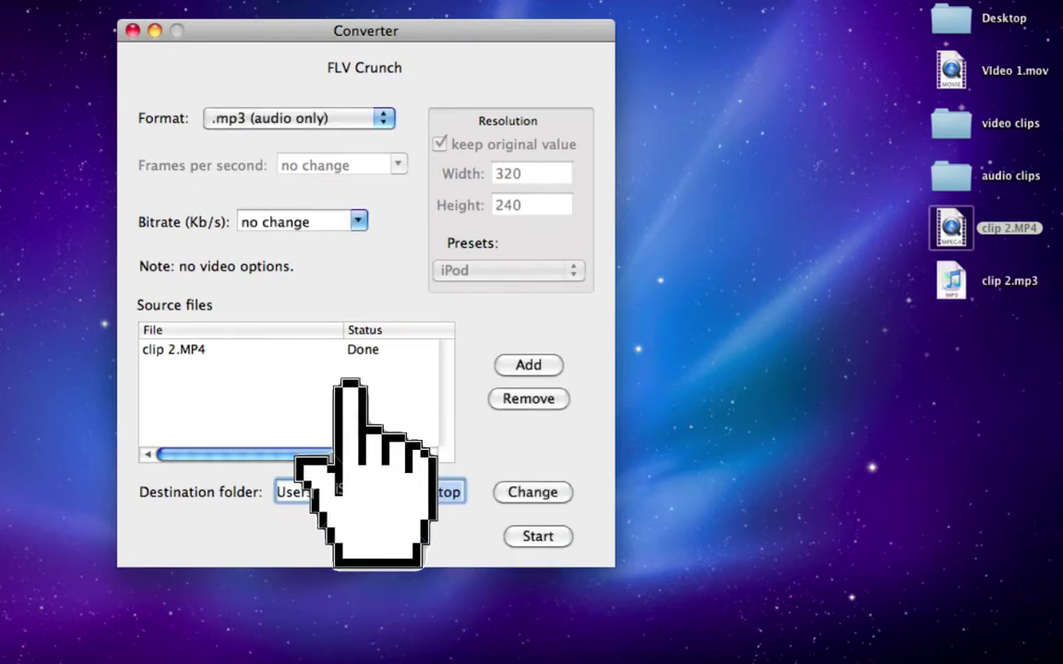
key("super+q")
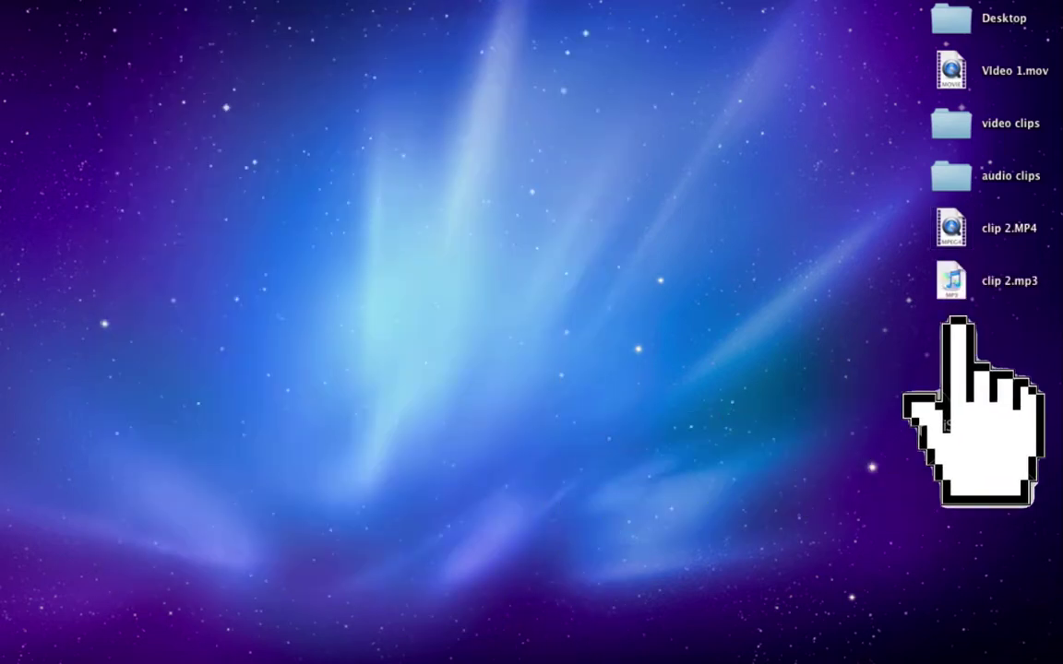
left_click(951, 228)
left_click(951, 281)
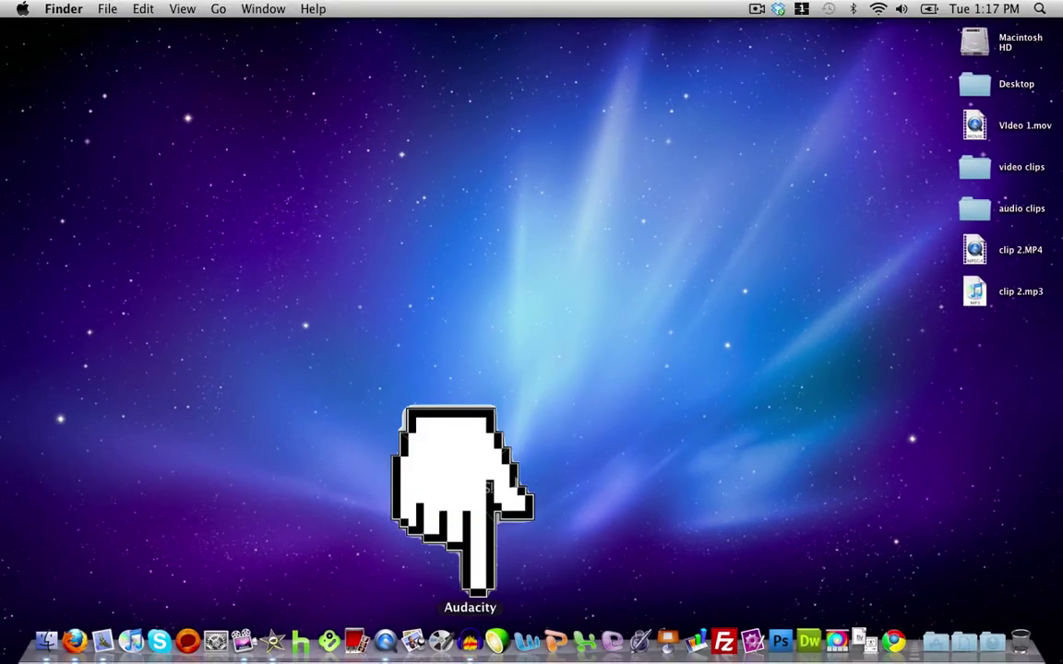
Step: Switch to Audacity and create a new empty project
left_click(470, 640)
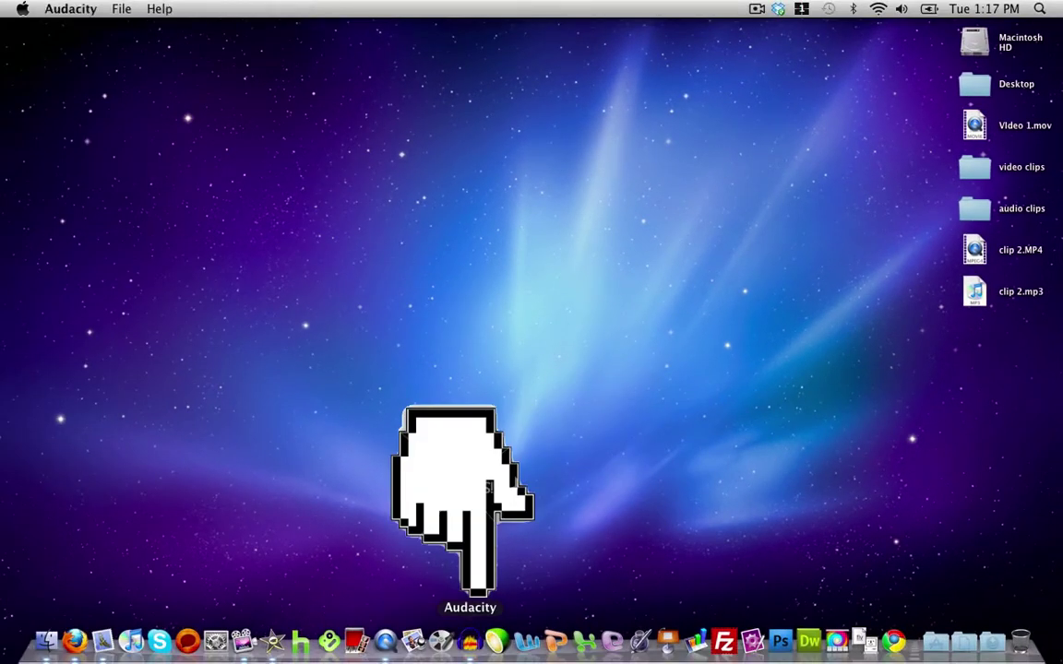
left_click(121, 9)
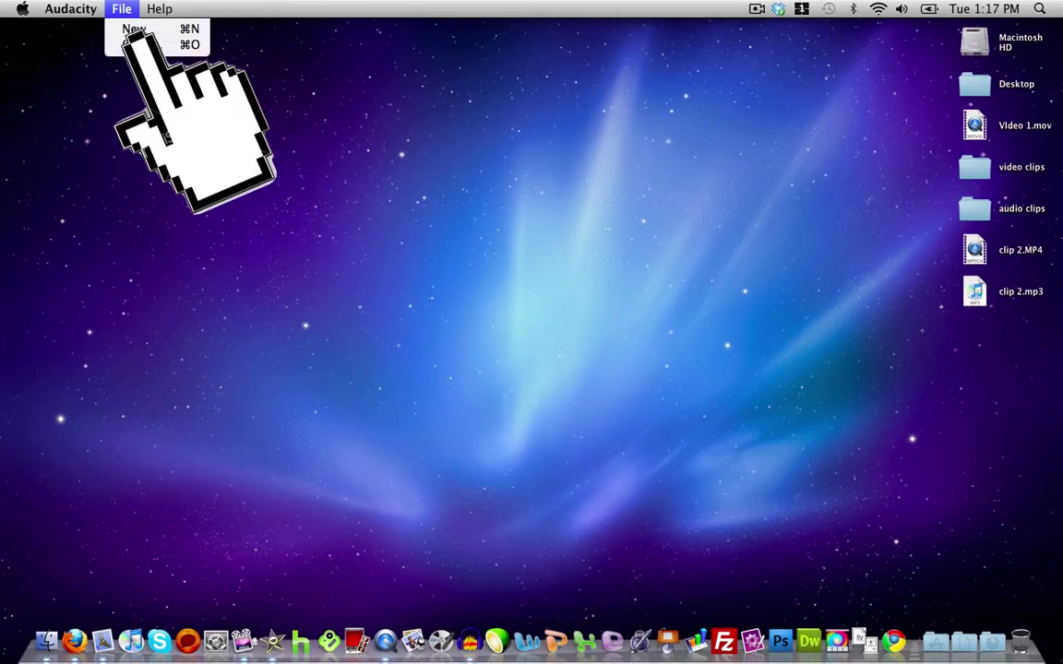
left_click(130, 28)
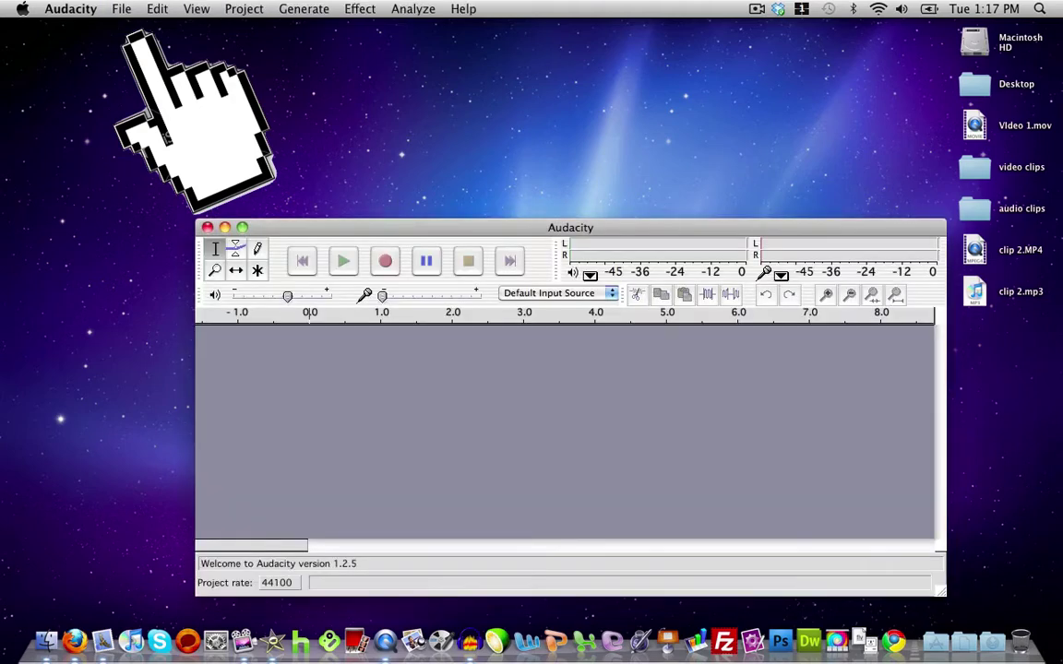
left_click_drag(570, 227, 377, 37)
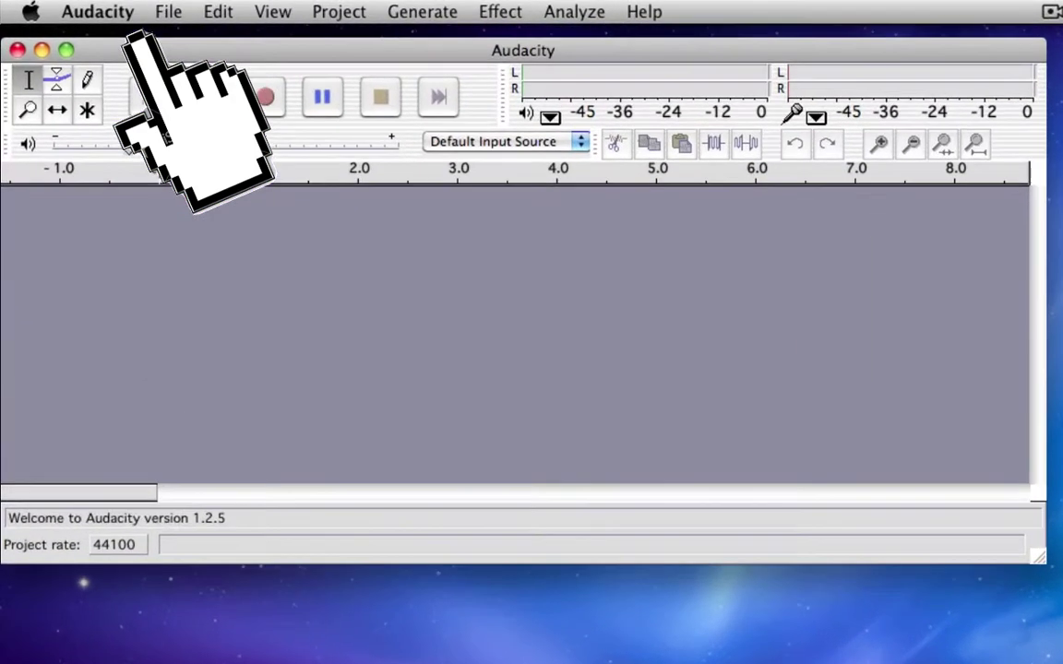
Step: Import clip 2.mp3 from the Desktop folder into the project as an audio track
left_click(339, 11)
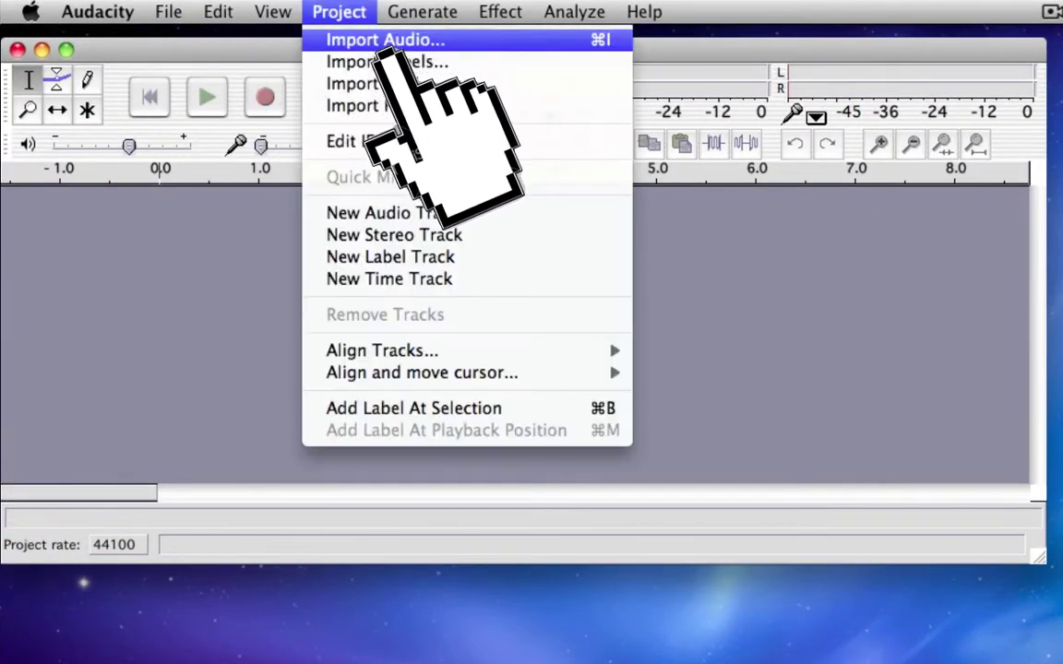
left_click(388, 45)
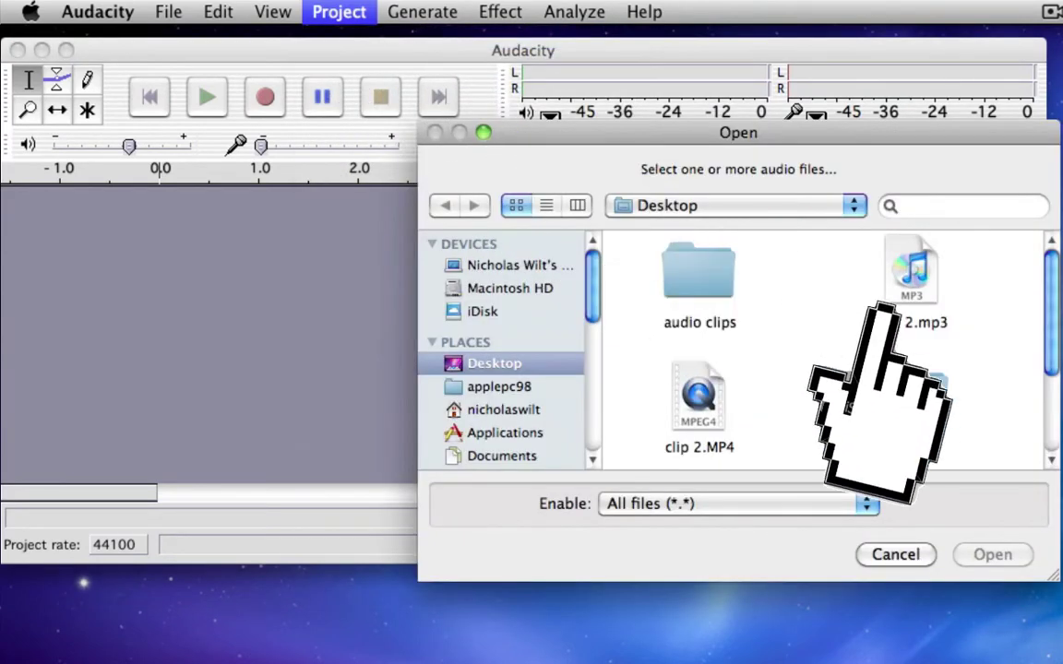
left_click(885, 319)
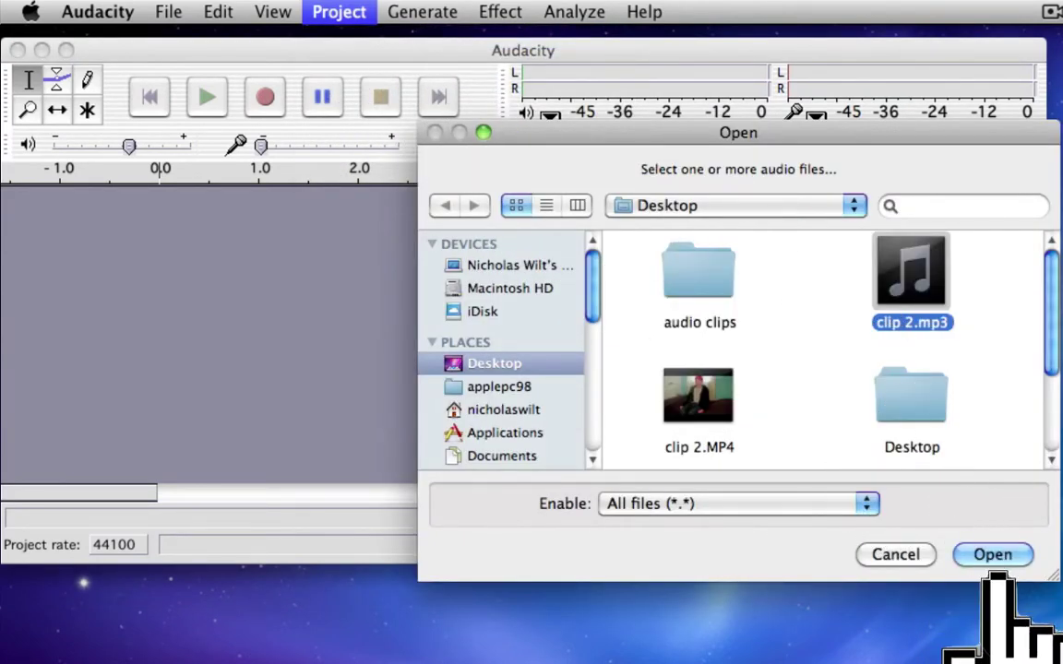
left_click(993, 555)
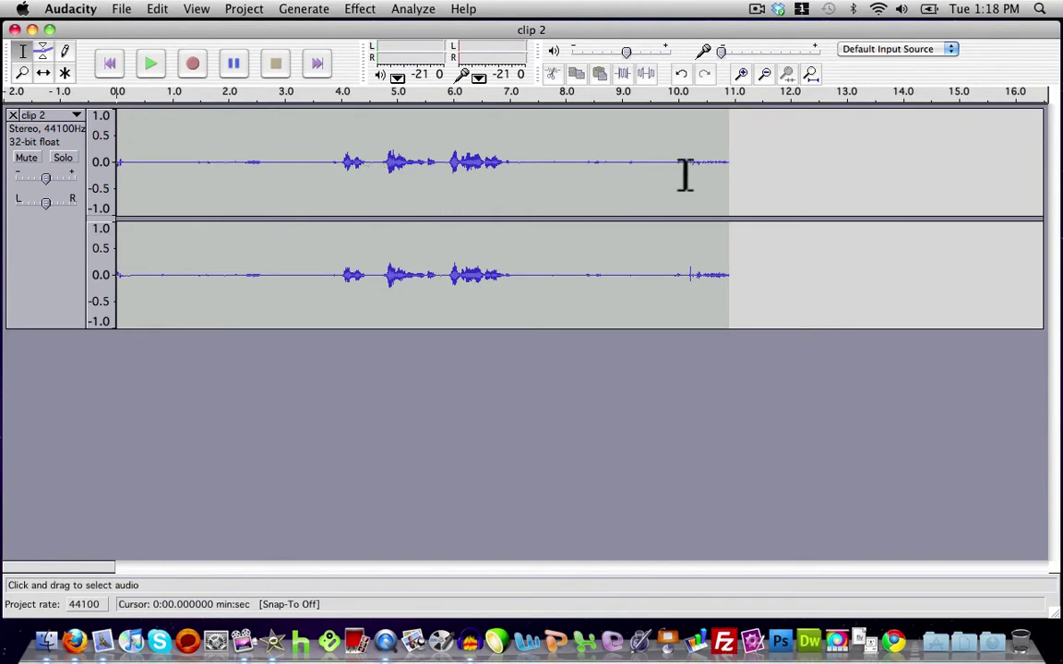
Step: Select the whole clip 2 track, preview a Change Pitch effect at about -46 percent and cancel it
left_click_drag(731, 164, 104, 164)
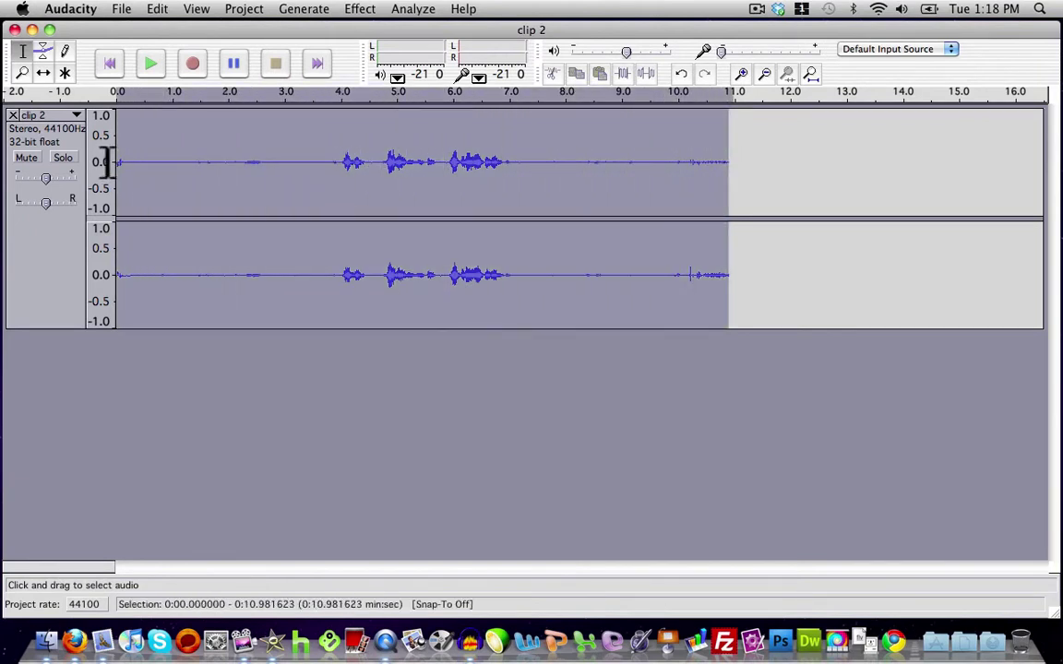
left_click(358, 10)
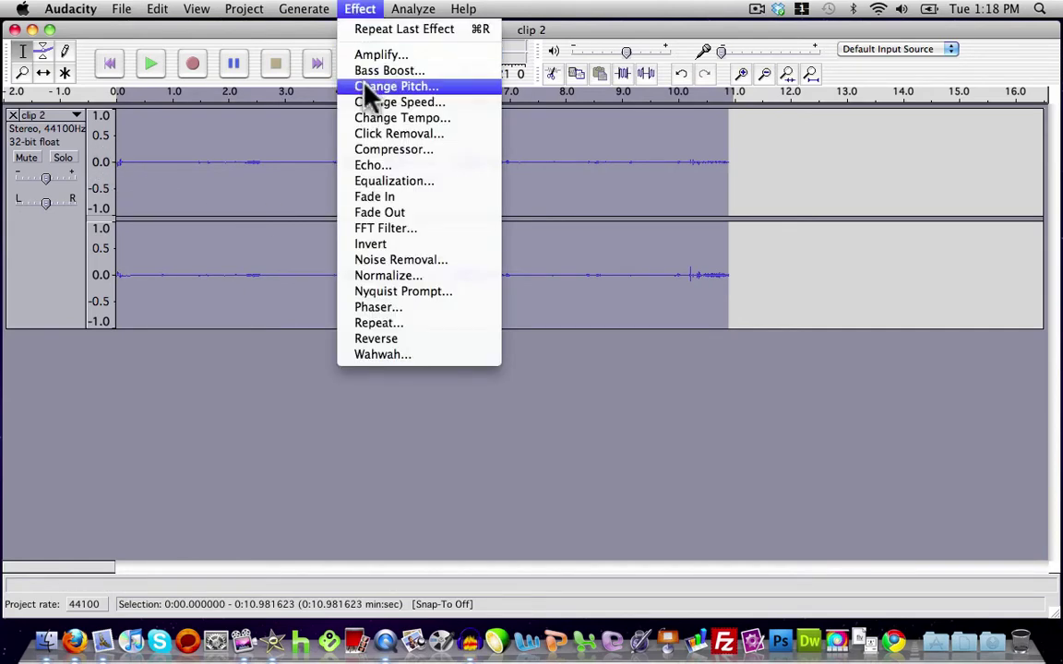
left_click(364, 86)
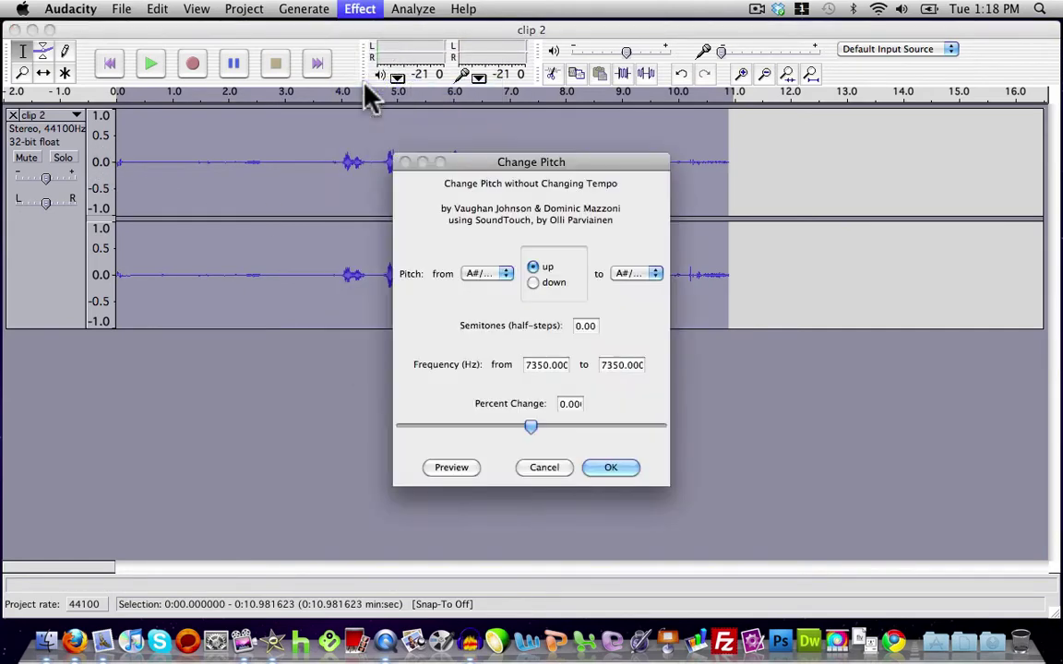
left_click(470, 428)
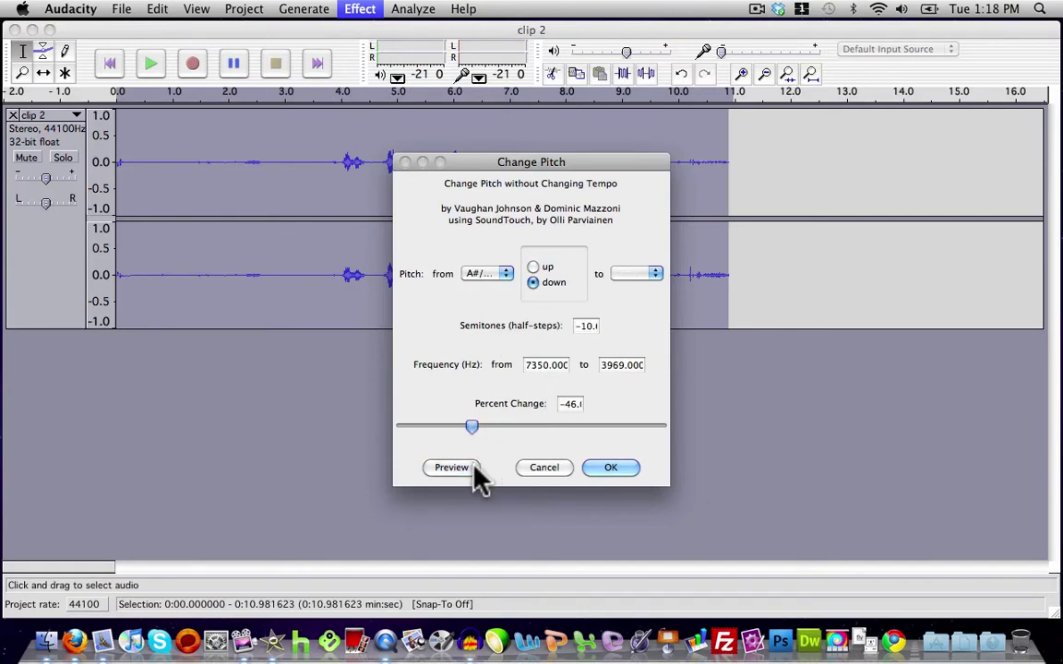
left_click(452, 468)
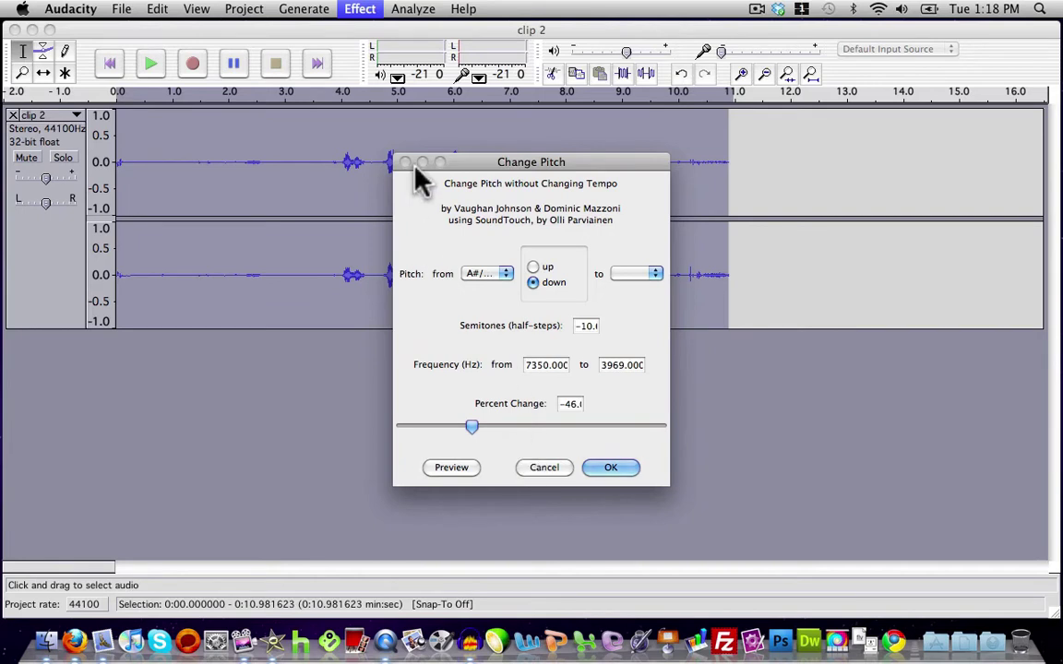
left_click(549, 468)
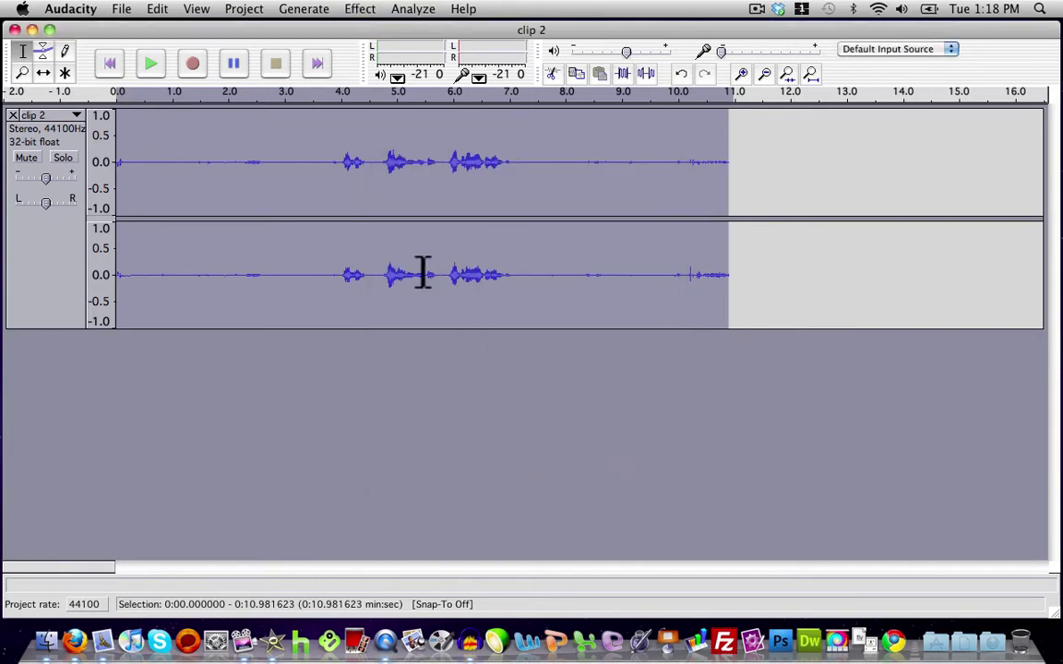
Step: Select only the spoken section of the clip 2 track, from about 3.9 to 7.1 seconds
left_click(346, 163)
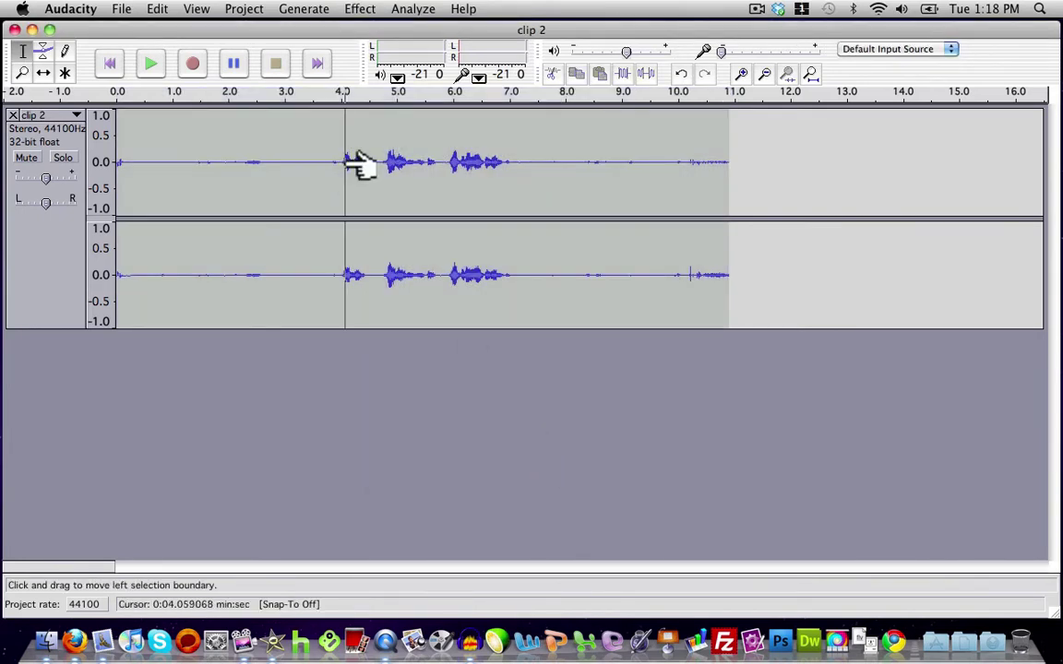
left_click_drag(764, 178, 97, 152)
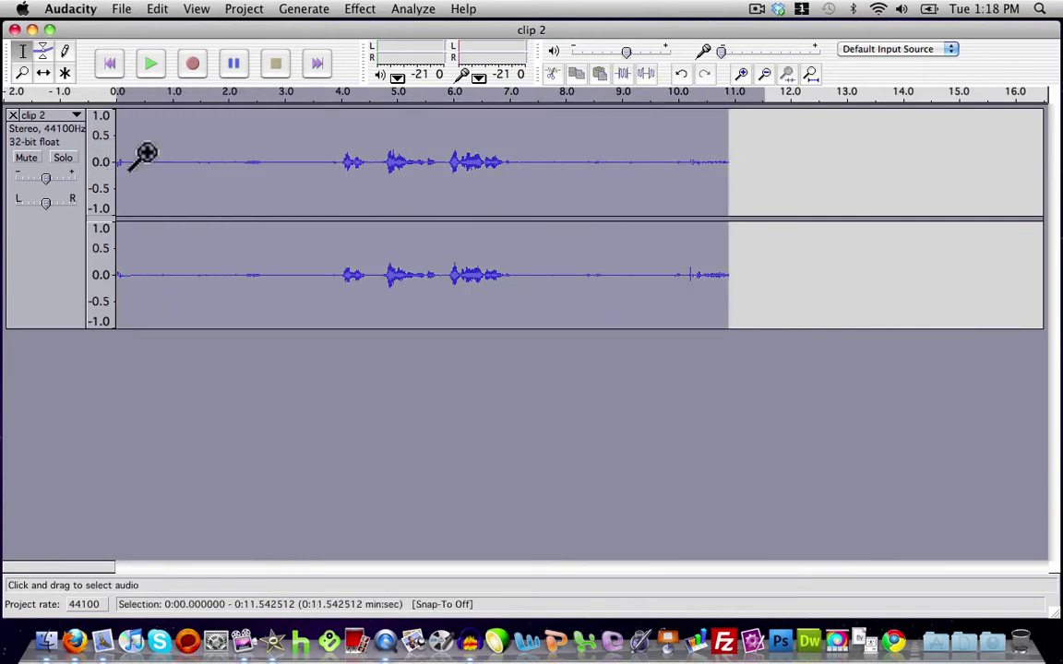
left_click(341, 162)
left_click_drag(334, 161, 513, 167)
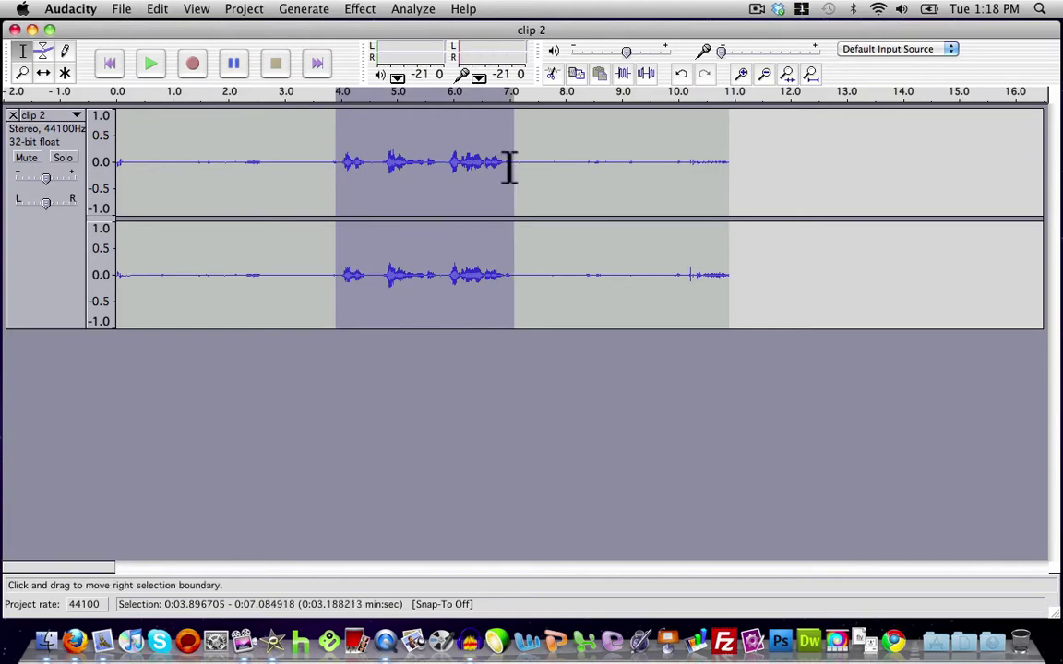
Step: Preview Change Pitch on the selected section at about -42, -28, 141 and 73 percent, and cancel the effect
left_click(360, 9)
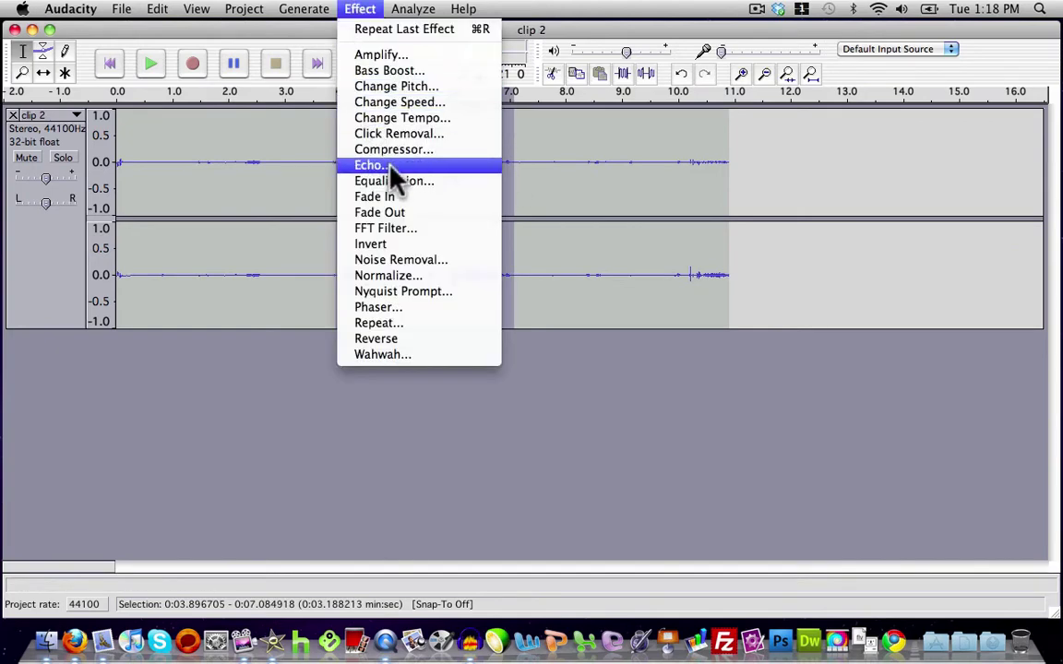
left_click(386, 90)
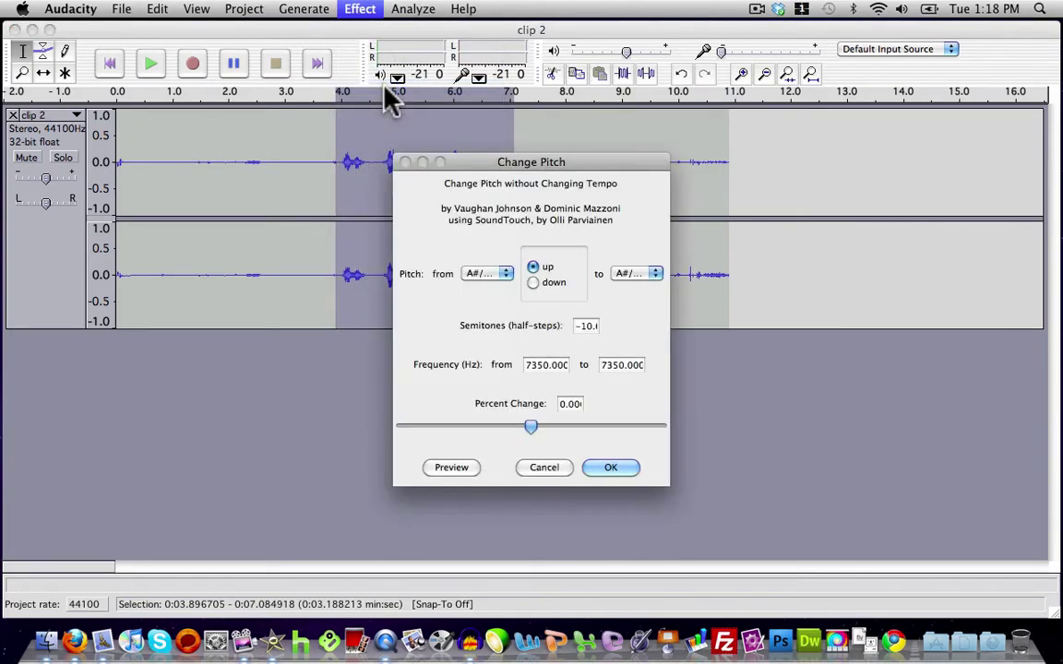
left_click_drag(527, 426, 476, 427)
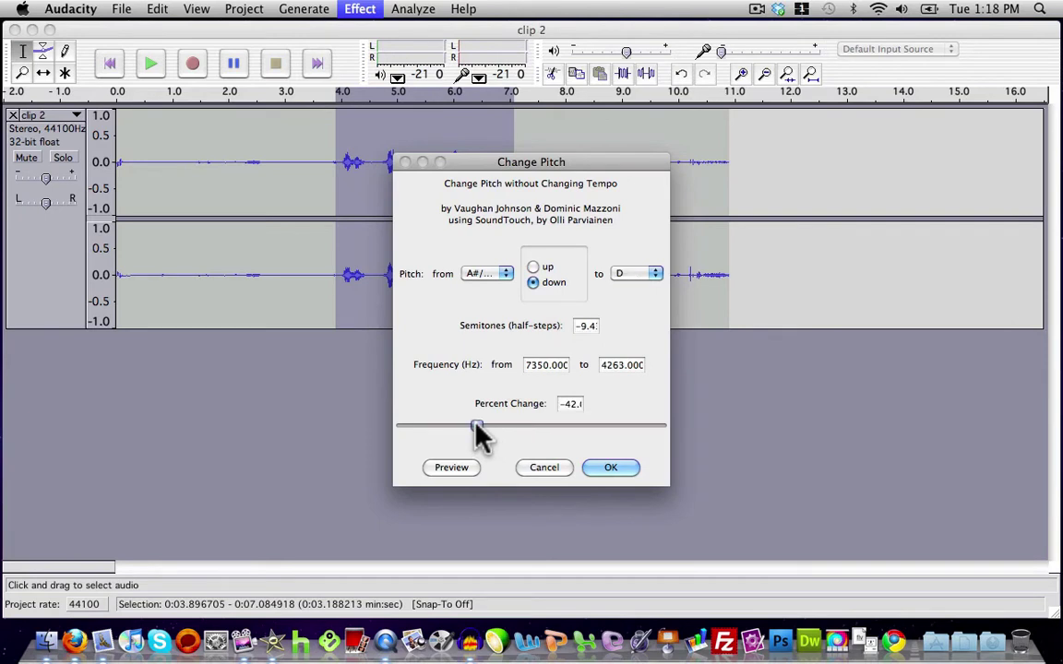
left_click(468, 471)
left_click(497, 427)
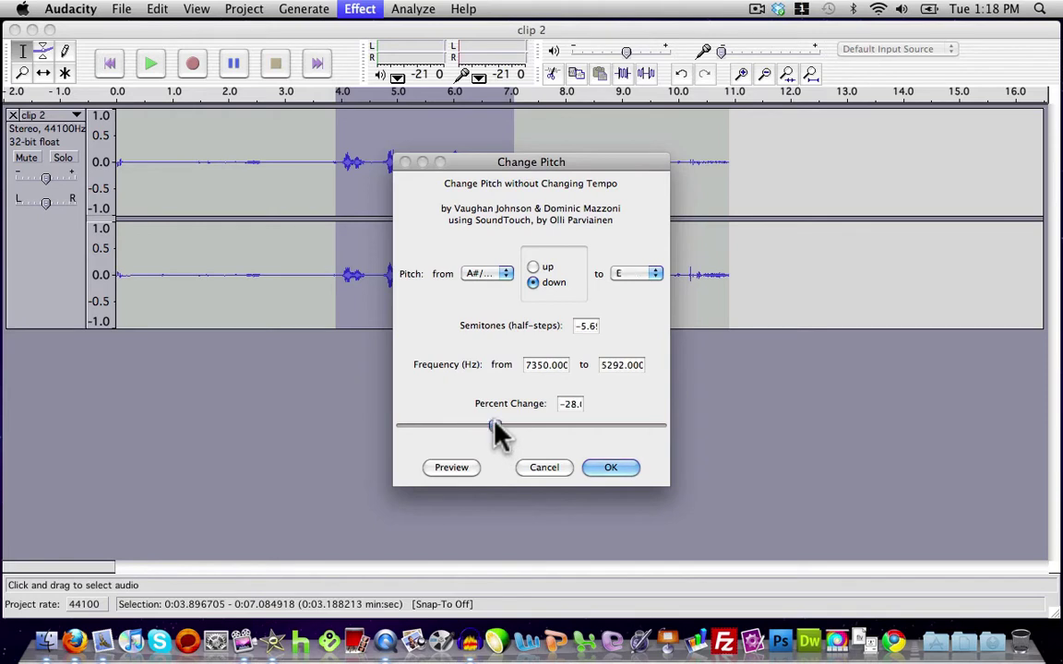
left_click(451, 468)
left_click(588, 427)
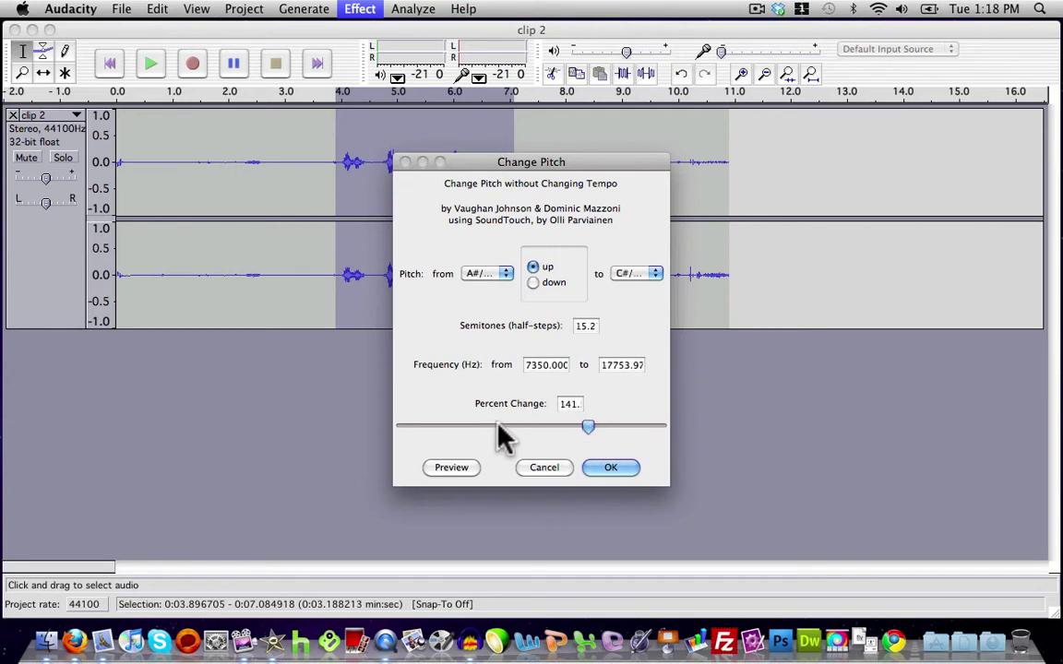
left_click(466, 469)
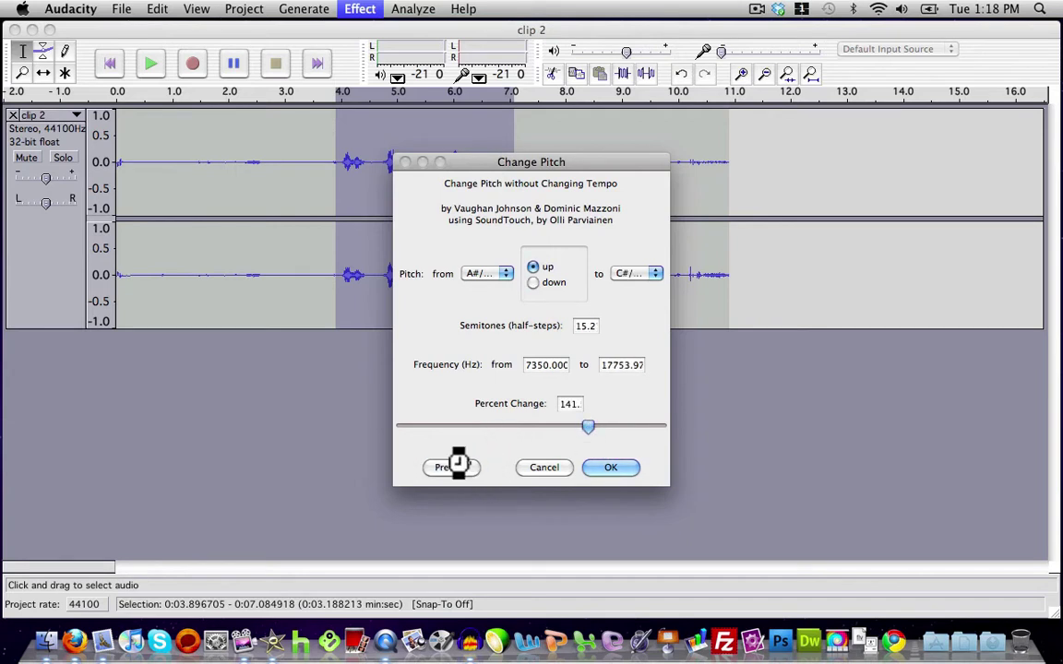
left_click(565, 427)
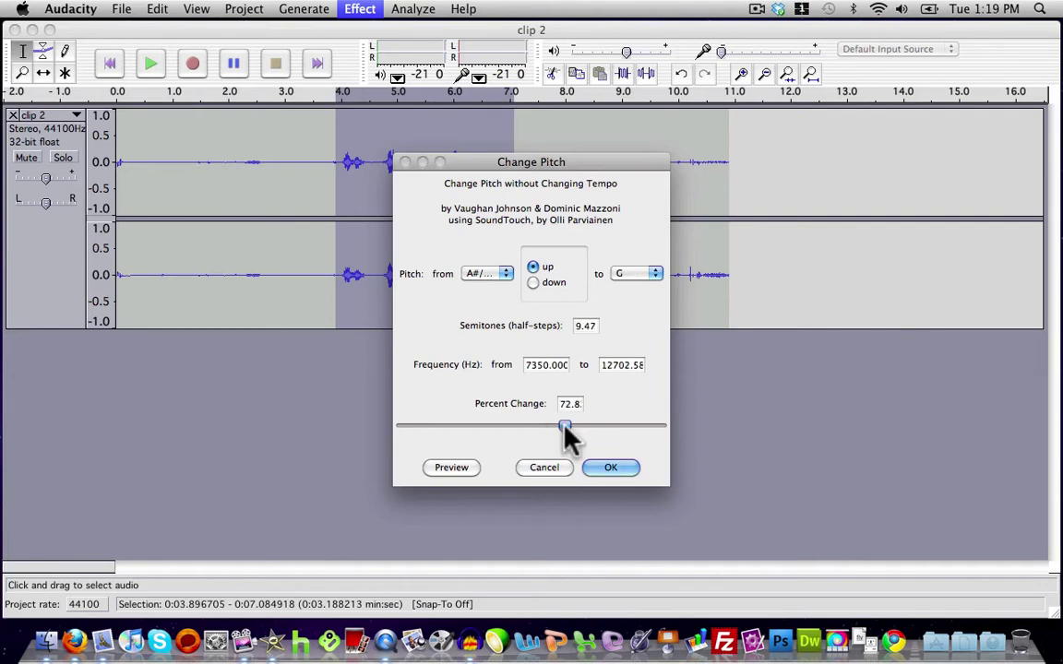
left_click(461, 472)
left_click(542, 476)
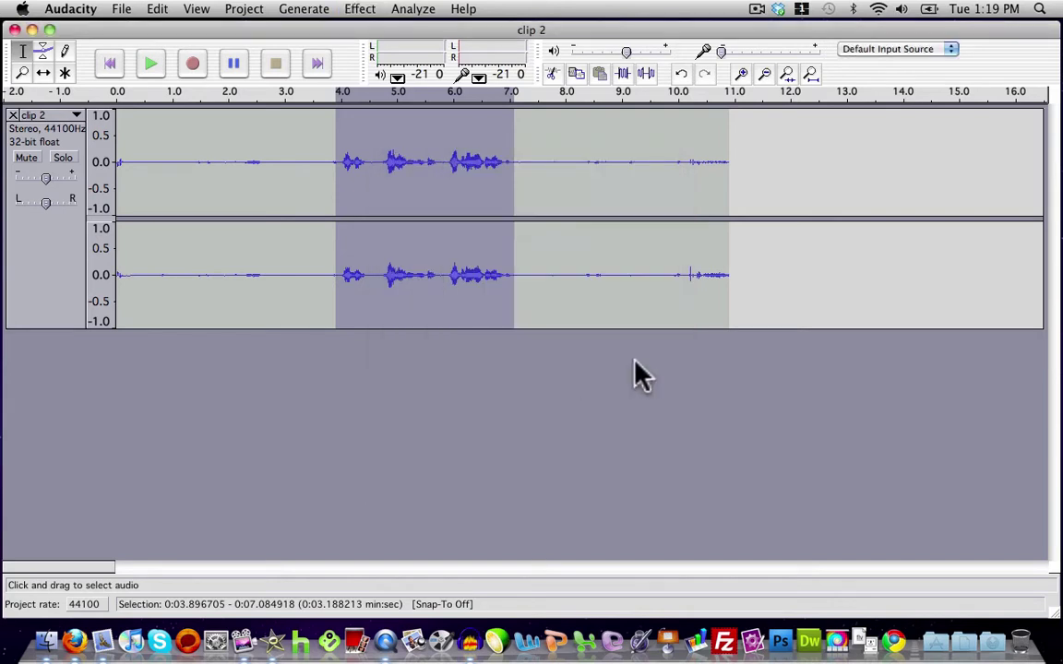
Step: Select the whole clip 2 track and lower its pitch by about 26 percent with Change Pitch
left_click_drag(764, 198, 714, 194)
left_click_drag(550, 192, 104, 185)
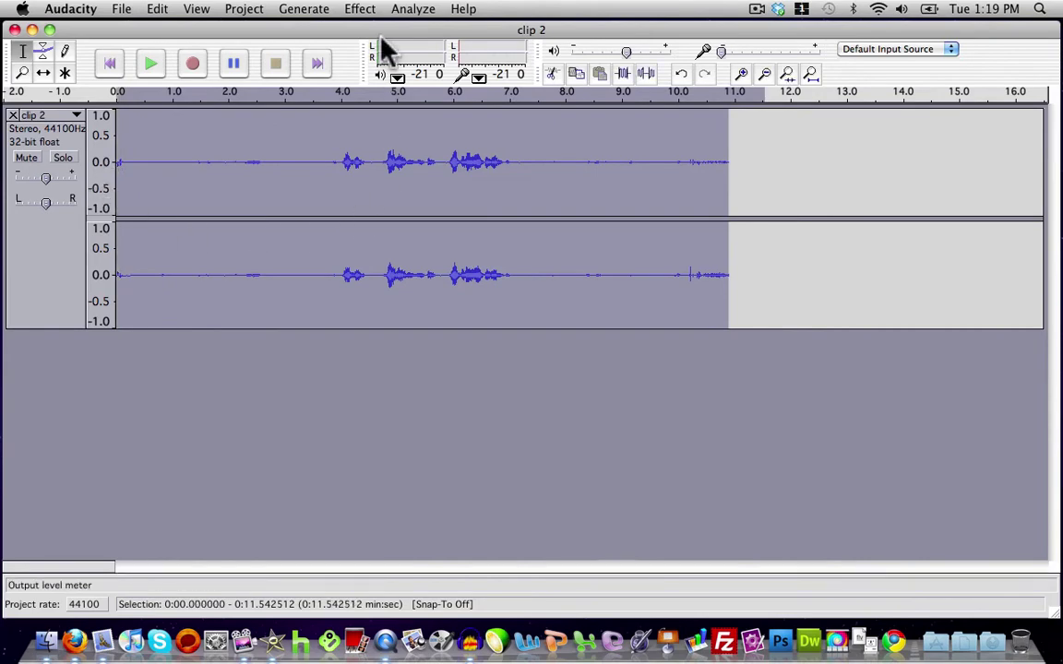
left_click(362, 9)
left_click(374, 86)
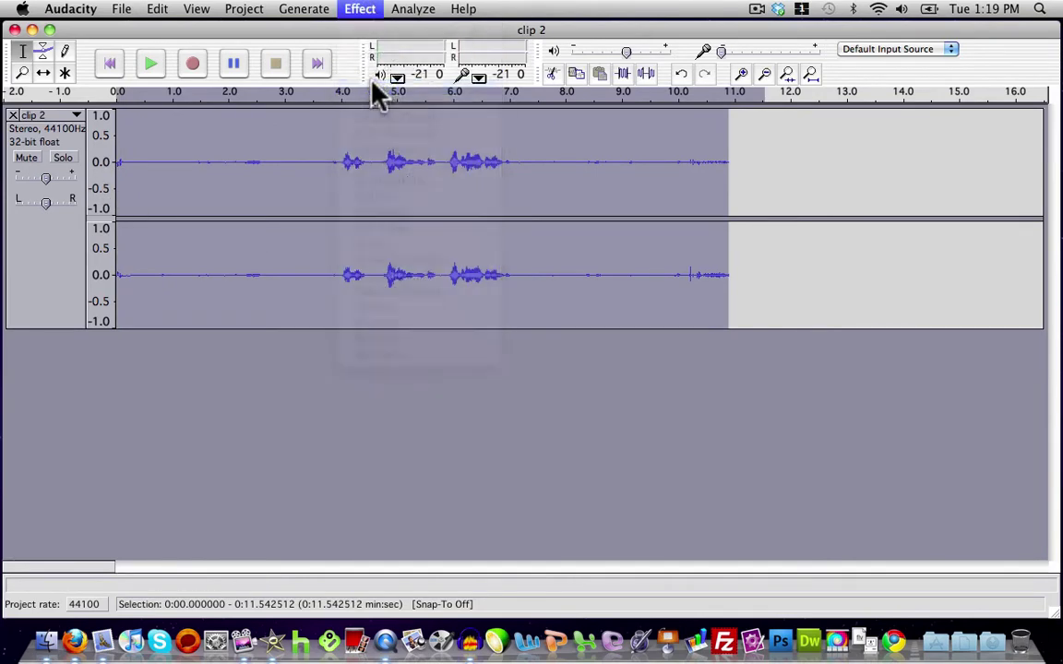
left_click_drag(498, 424, 497, 425)
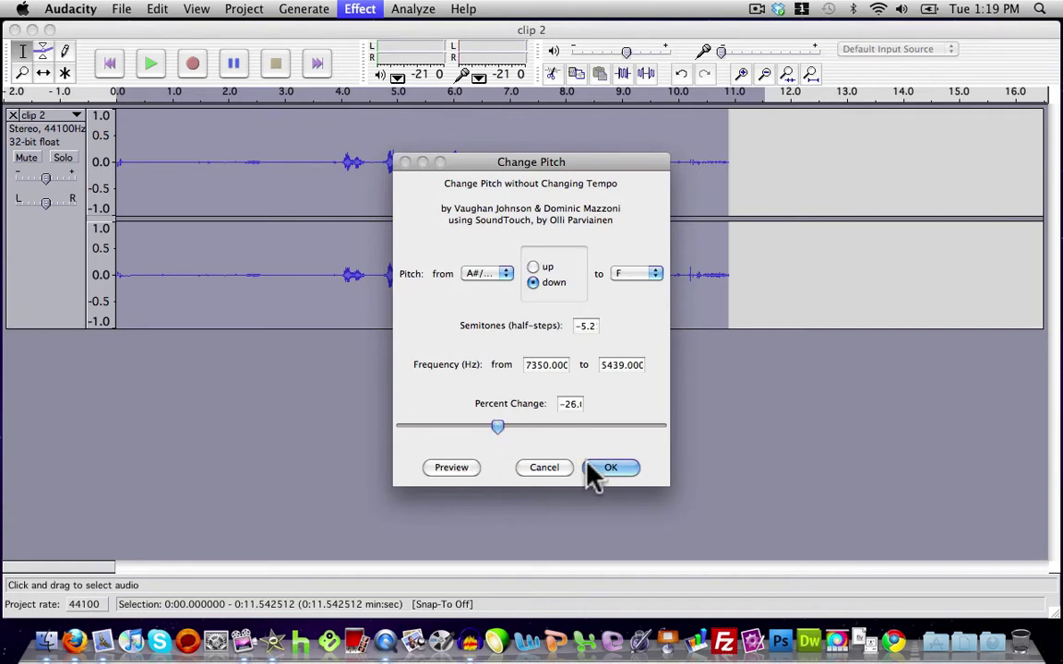
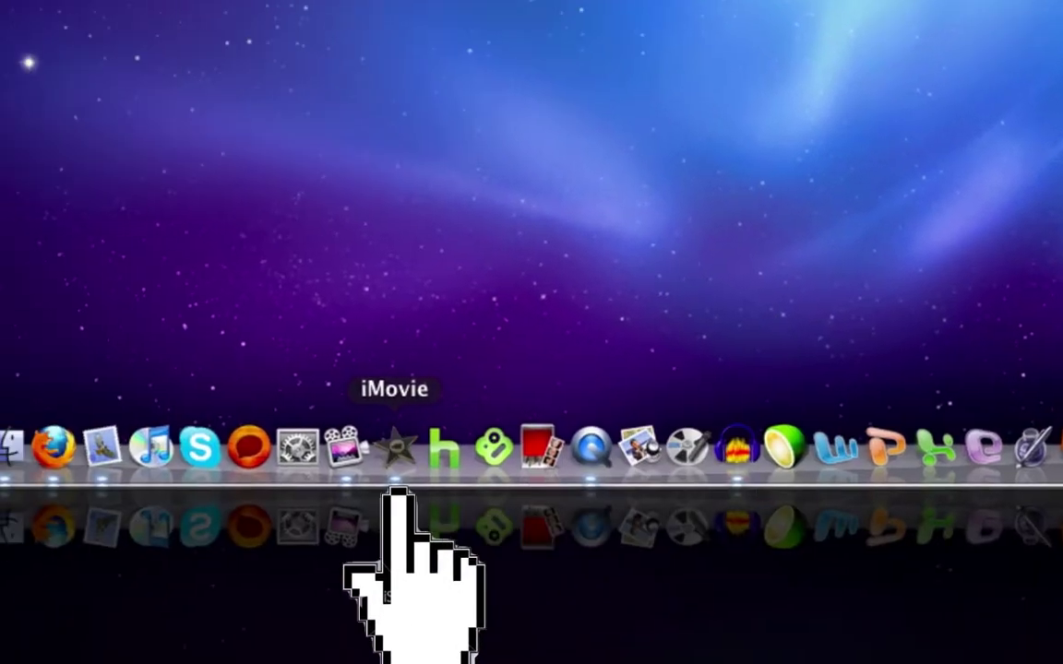
Step: Switch to iMovie and import the clip 2 movie from the Desktop into a new event
left_click(394, 443)
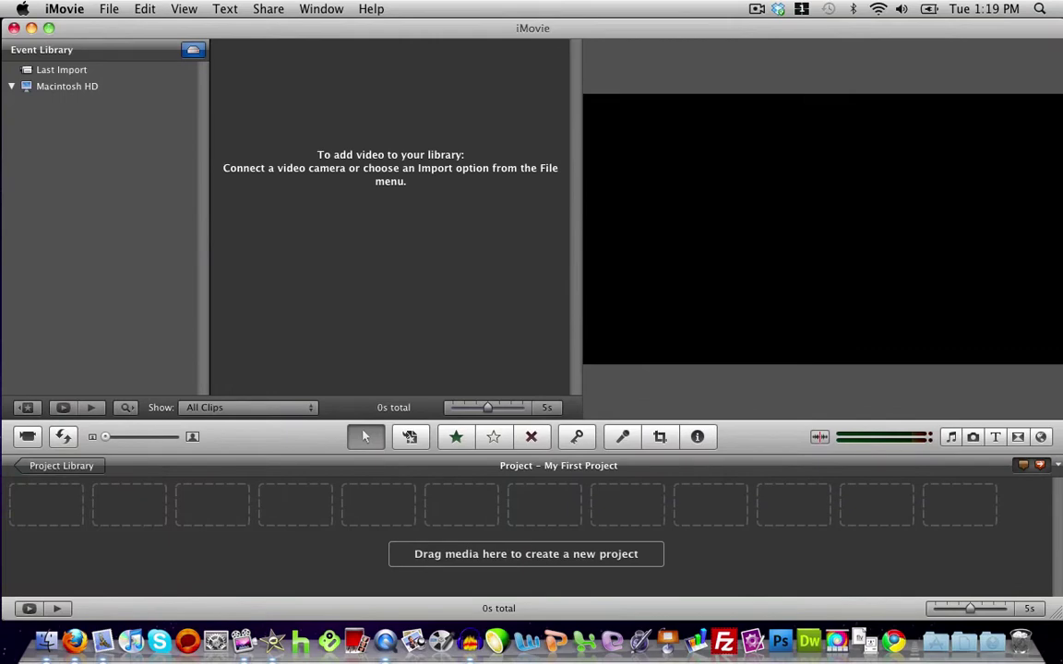
left_click(109, 8)
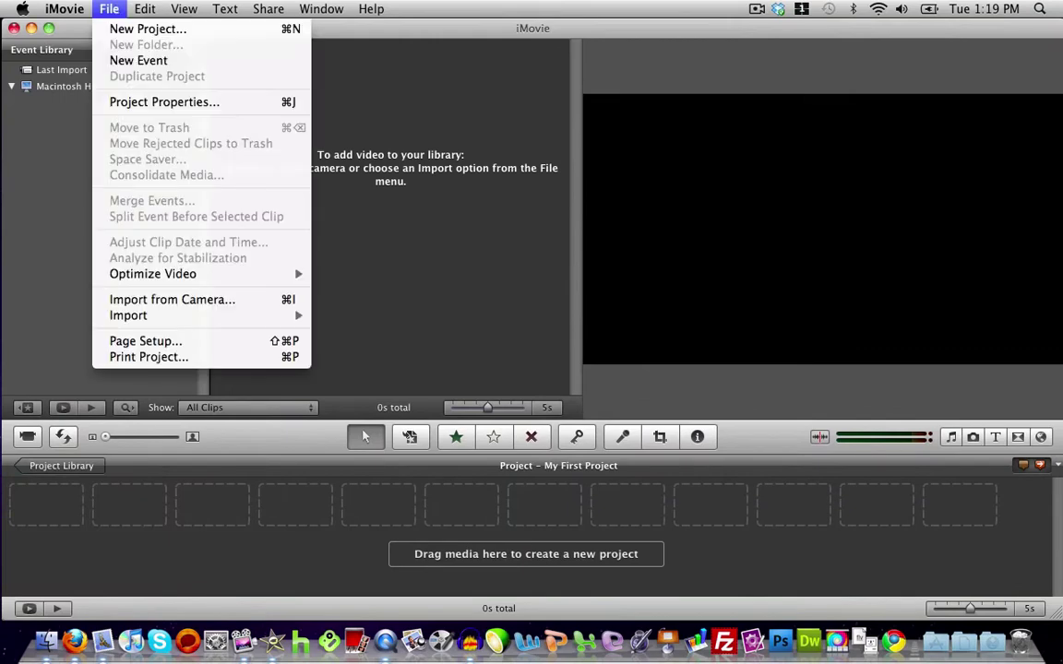
mouse_move(129, 316)
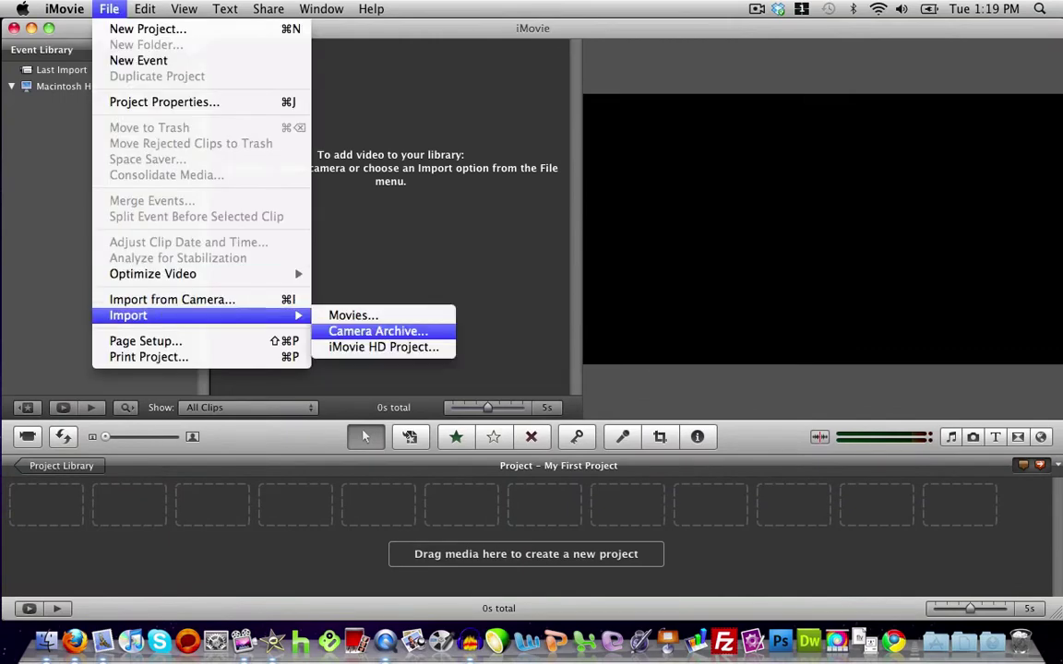
left_click(352, 315)
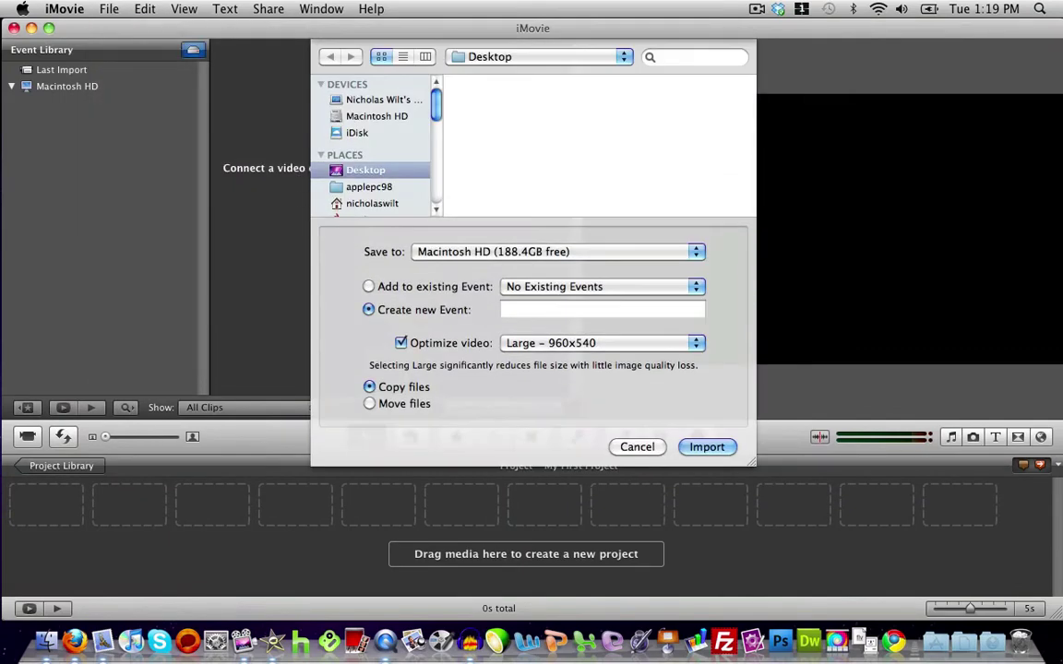
double_click(666, 106)
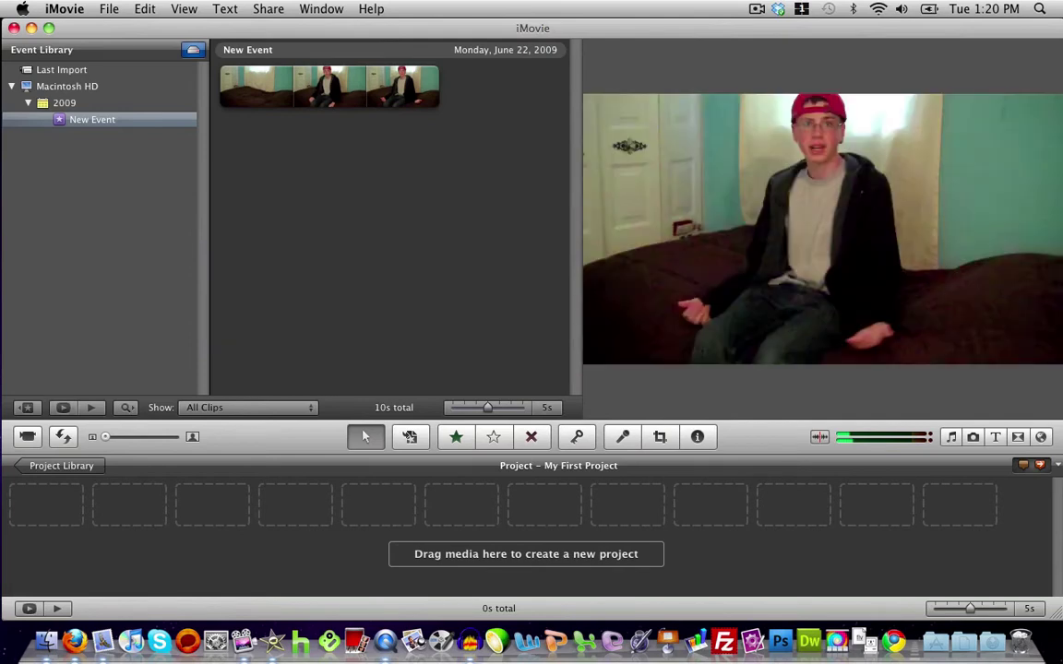
Step: Add the entire clip 2 video from the event to the empty project My First Project
double_click(343, 86)
key("Return")
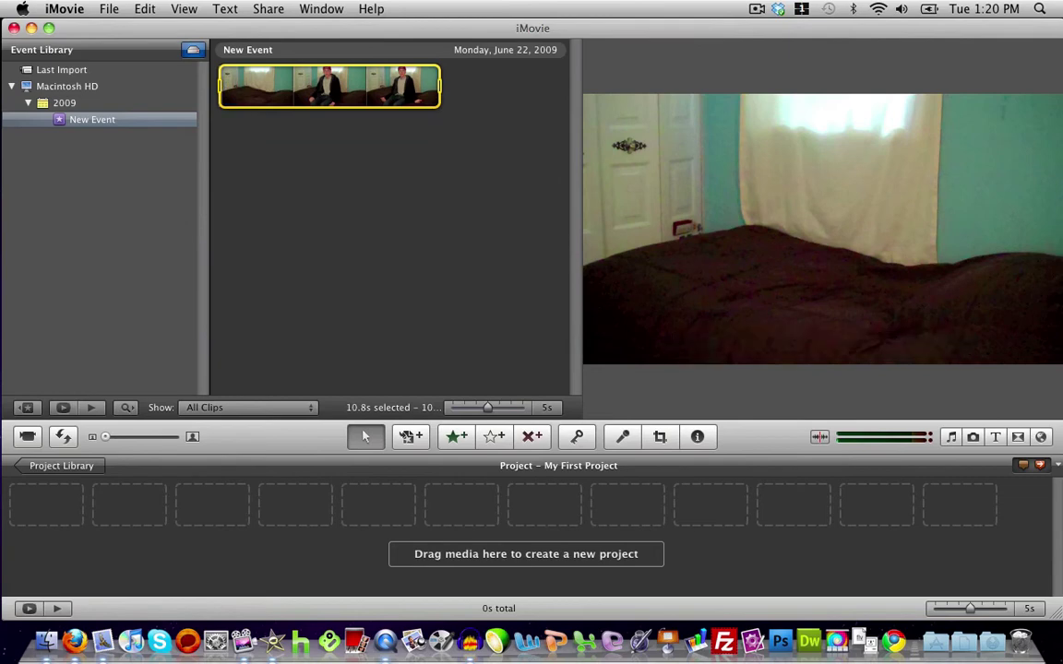
left_click_drag(300, 85, 222, 466)
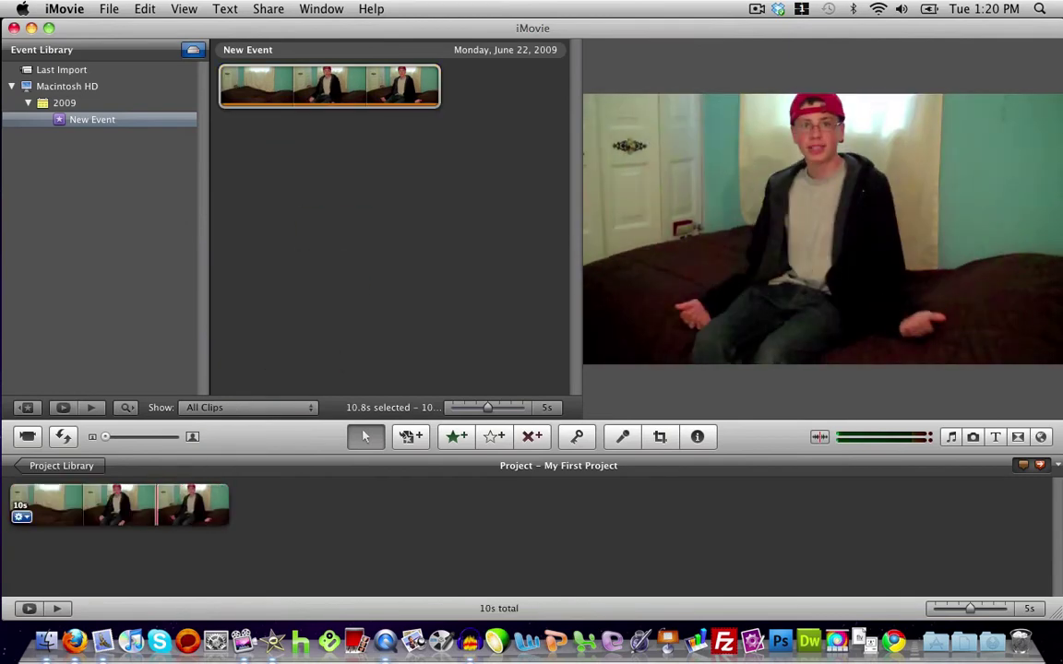
Step: Detach the audio from the project's video clip and delete the detached audio
left_click(147, 505)
key("i")
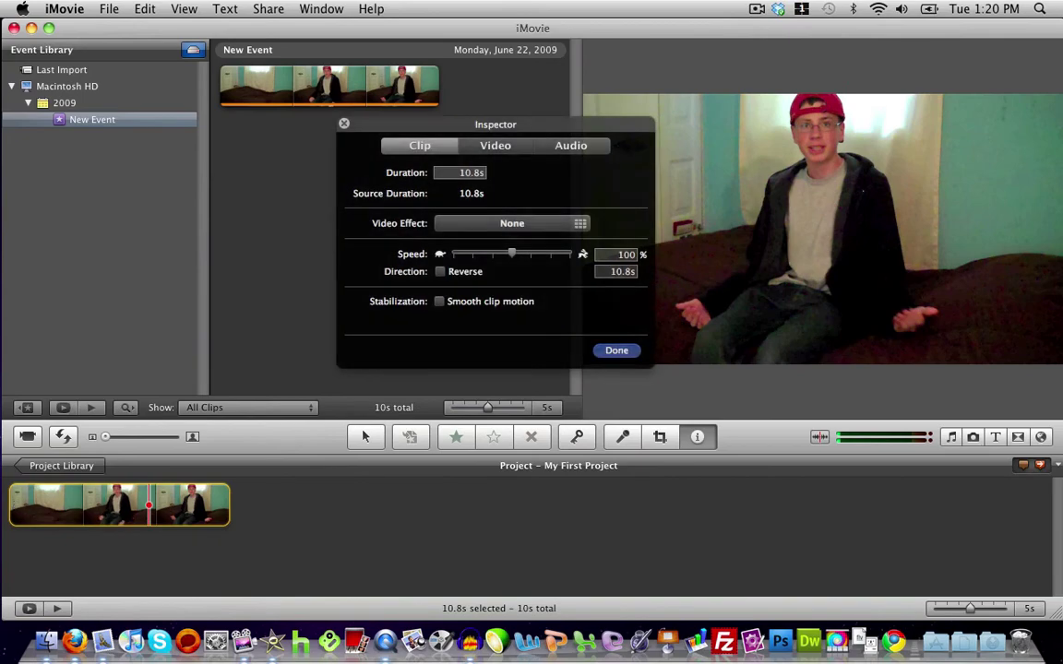
key("Return")
right_click(147, 506)
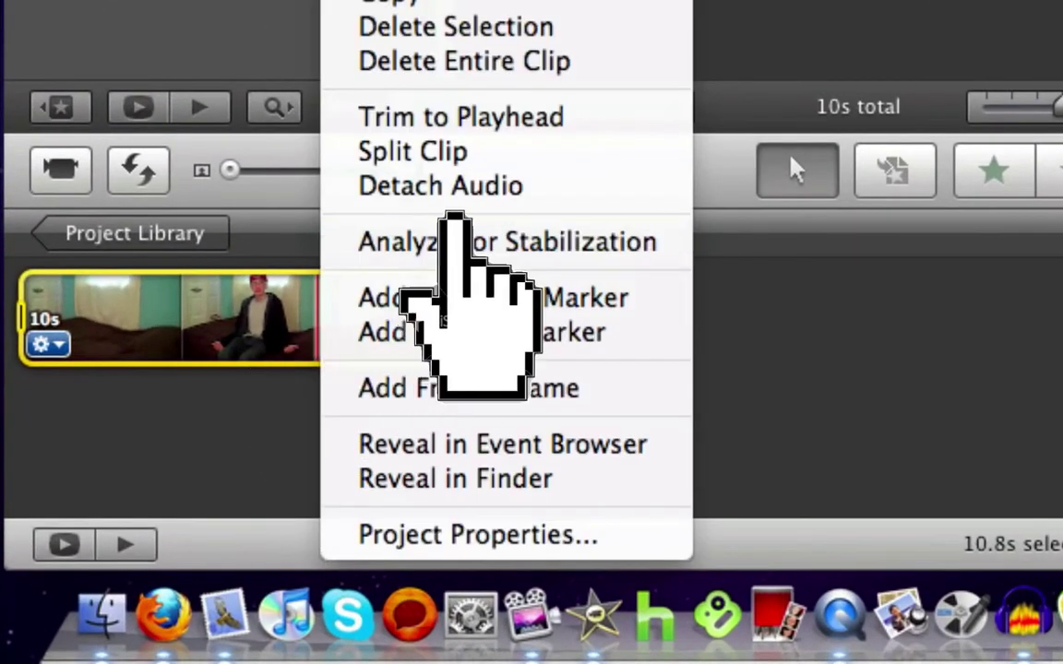
left_click(466, 188)
right_click(334, 388)
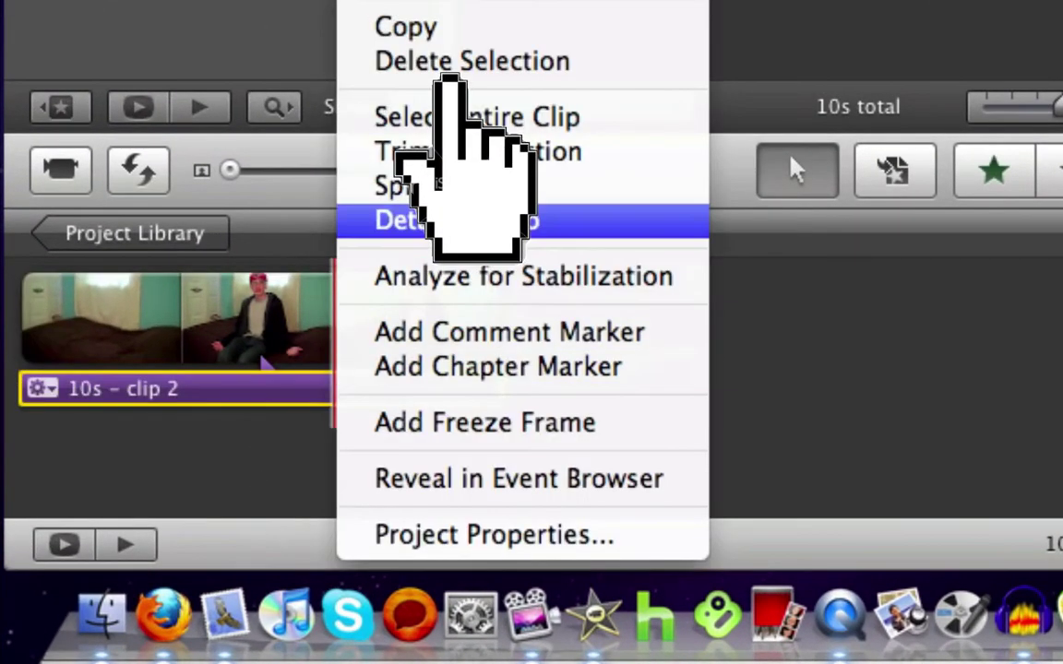
left_click(449, 65)
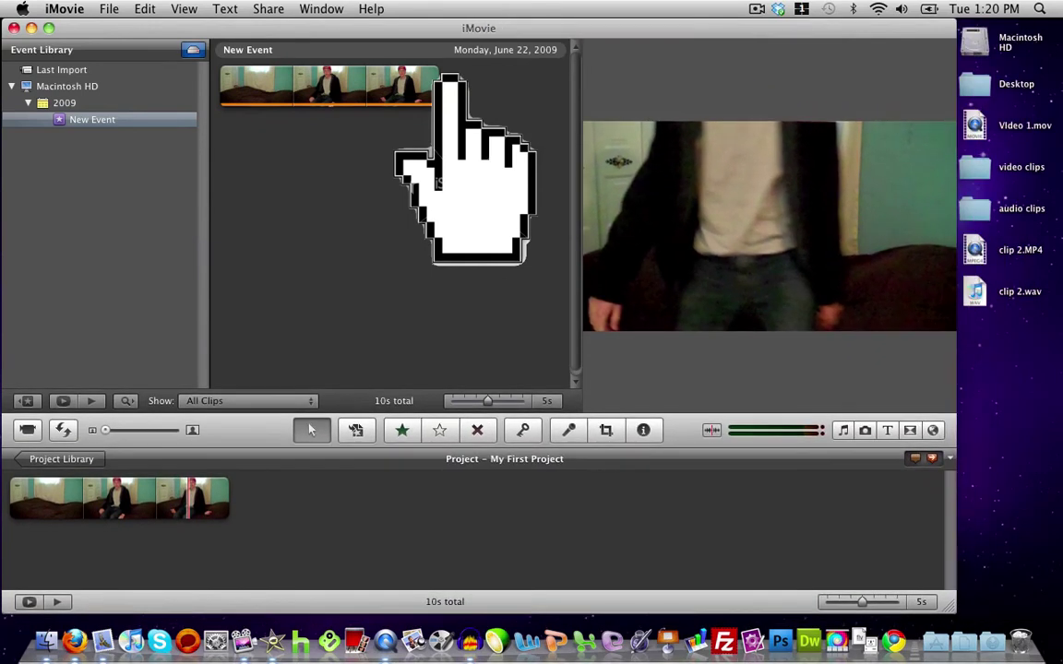
Step: Add clip 2.wav from the desktop as an audio clip at the start of the project's video
left_click(980, 291)
left_click(989, 326)
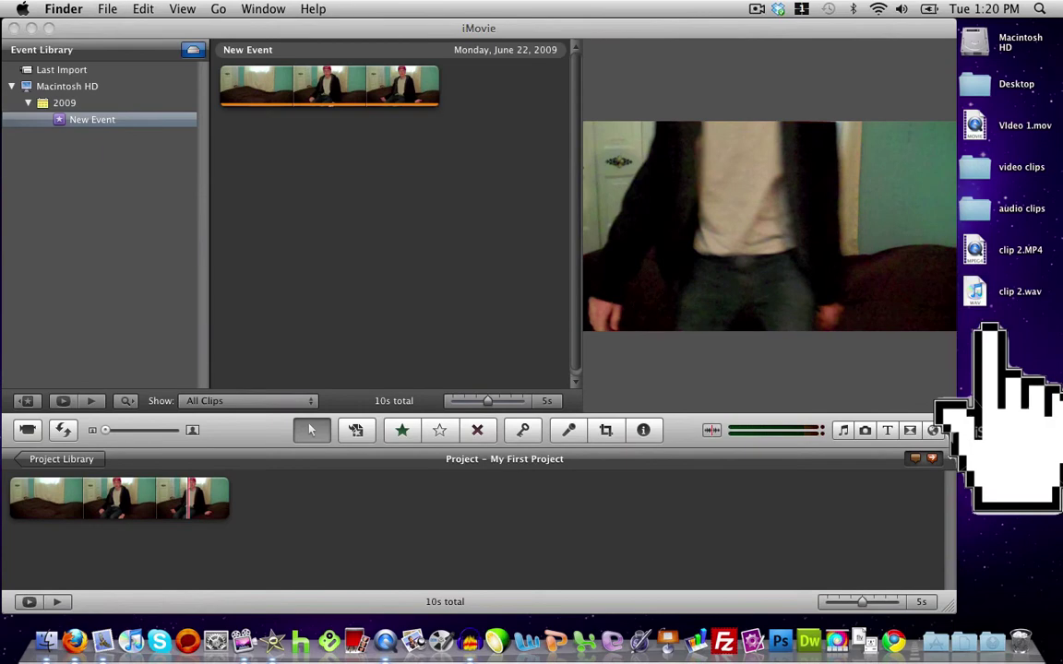
left_click_drag(984, 292, 9, 510)
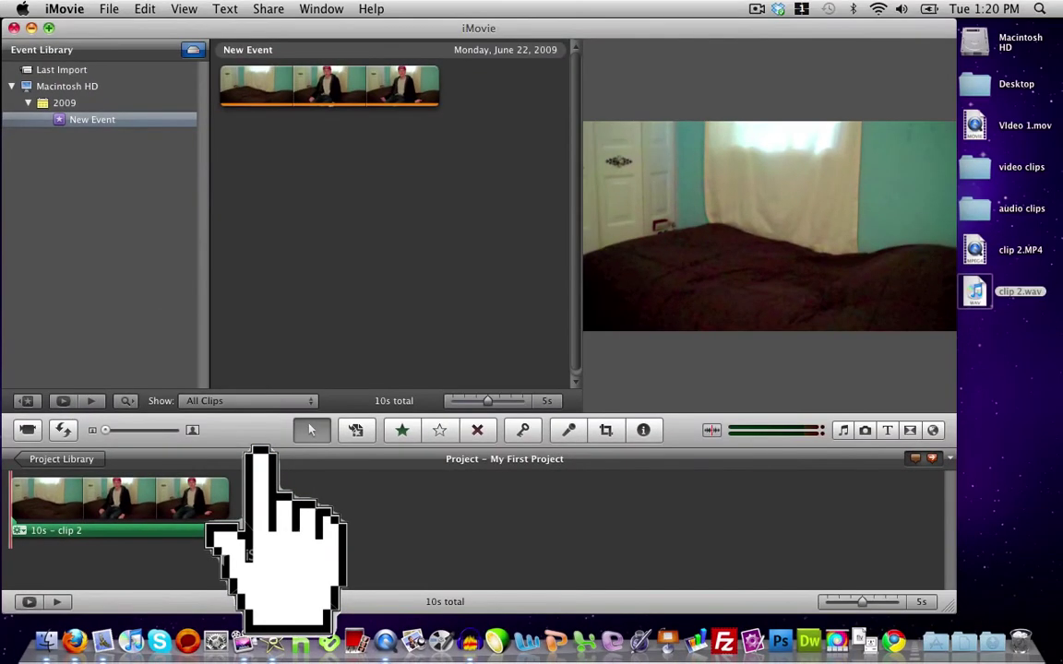
Step: Play the project through to check the video with its replaced audio, and quit iMovie
left_click_drag(949, 605, 1048, 613)
key("space")
key("space")
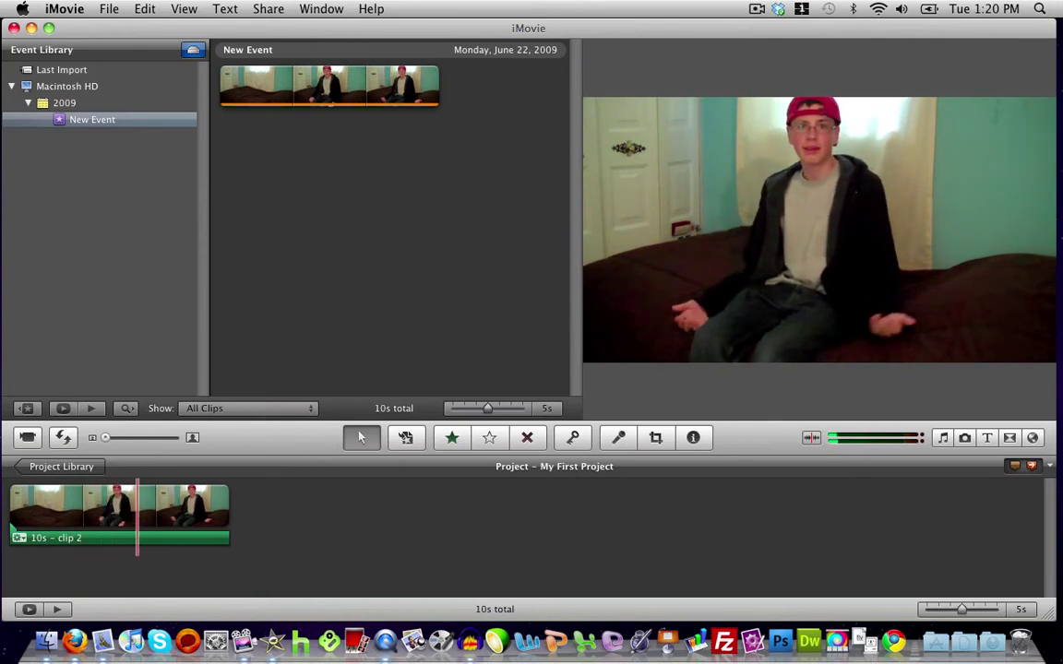
key("space")
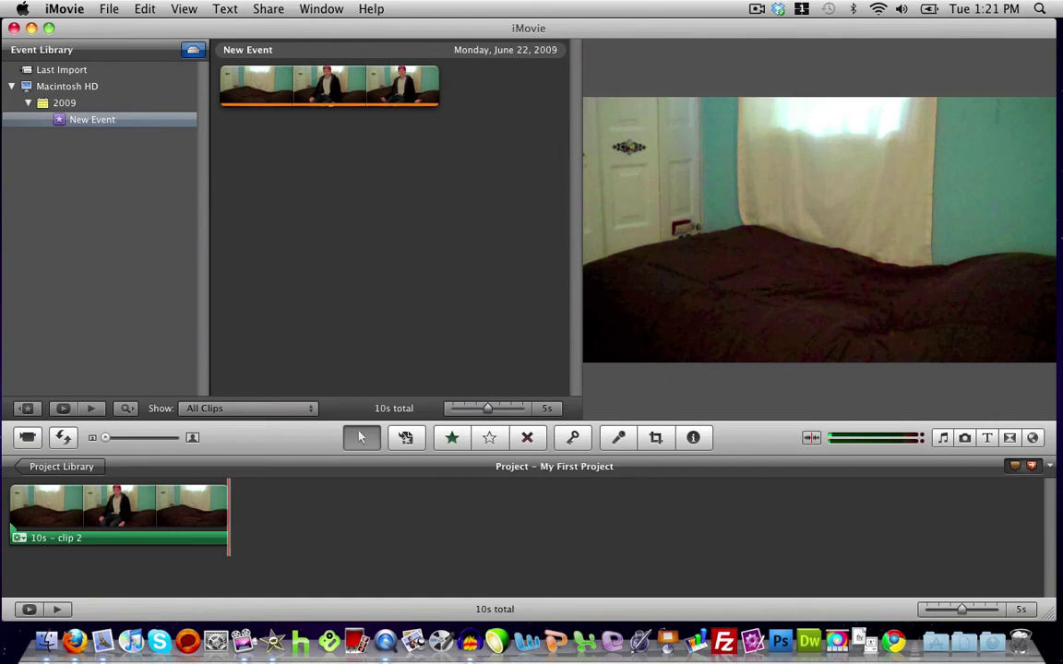
key("super+q")
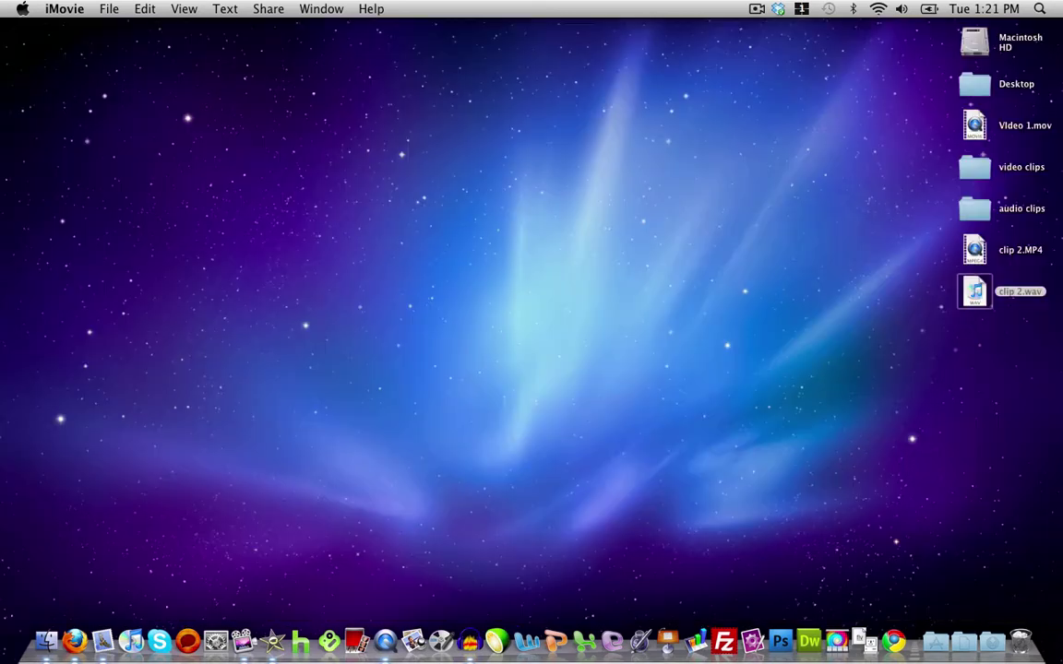